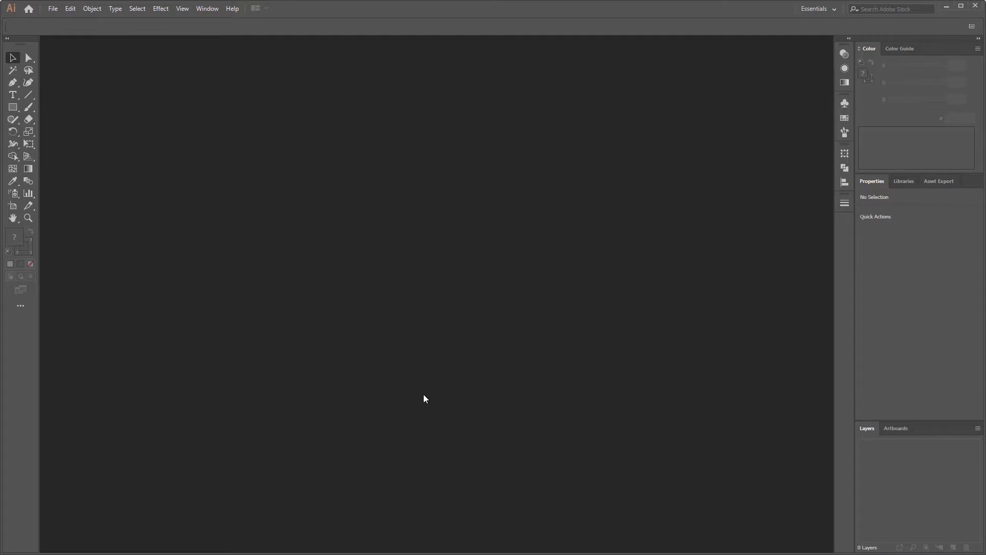
Create a new landscape document 1920 px wide and 1080 px high with one artboard
{"action": "left_click", "coordinate": [52, 9]}
{"action": "left_click", "coordinate": [56, 17]}
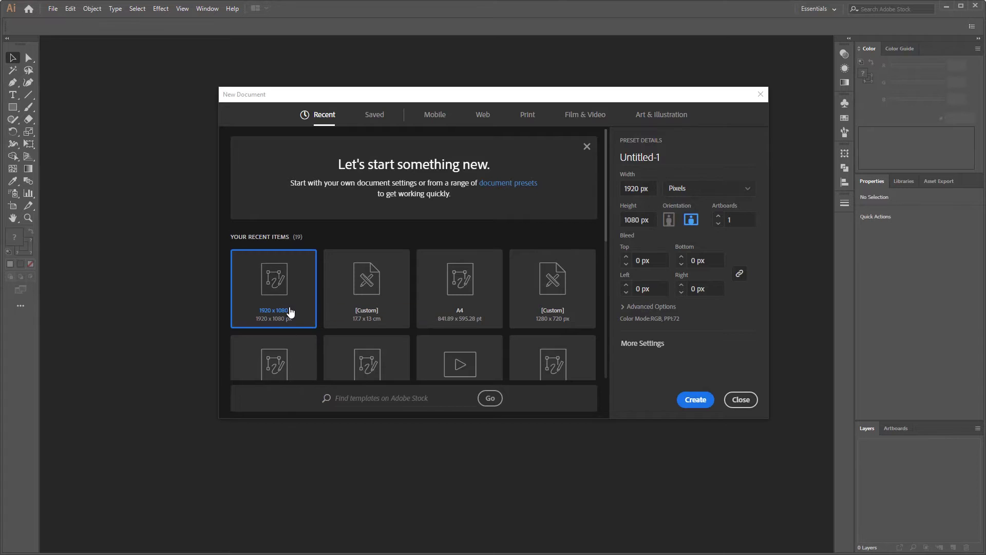
{"action": "left_click", "coordinate": [654, 188]}
{"action": "left_click", "coordinate": [651, 221]}
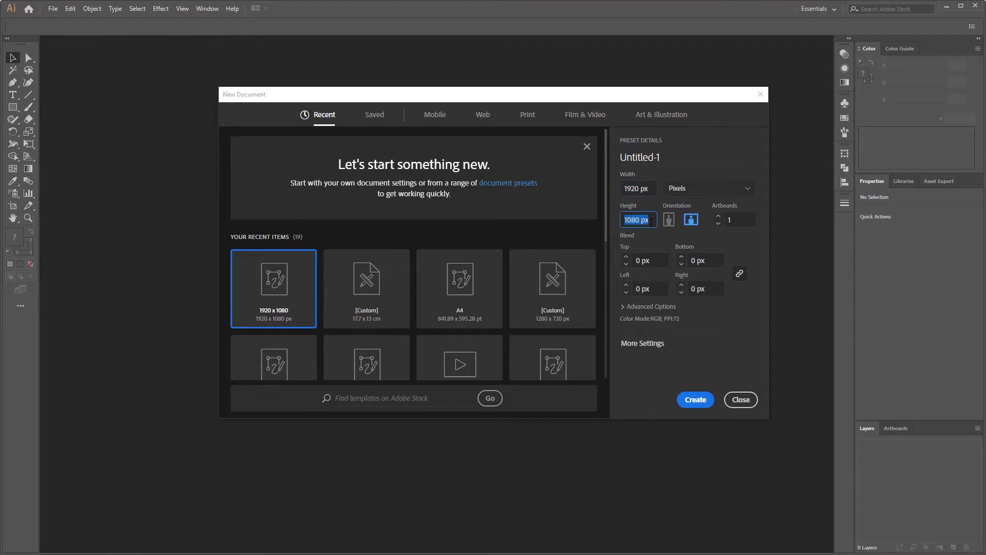
{"action": "left_click", "coordinate": [695, 399]}
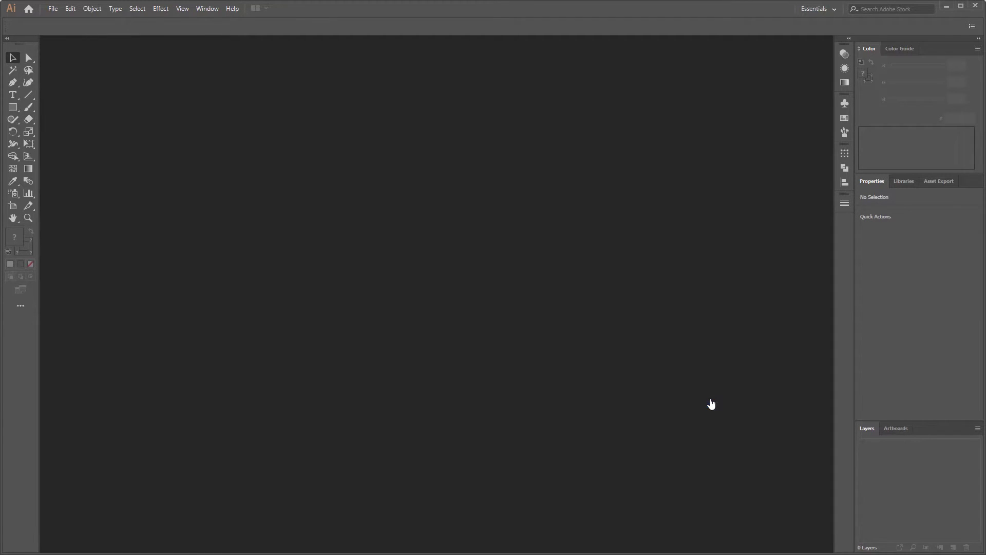
Draw a 1920 by 1080 px rectangle covering the entire artboard
{"action": "left_click", "coordinate": [17, 108]}
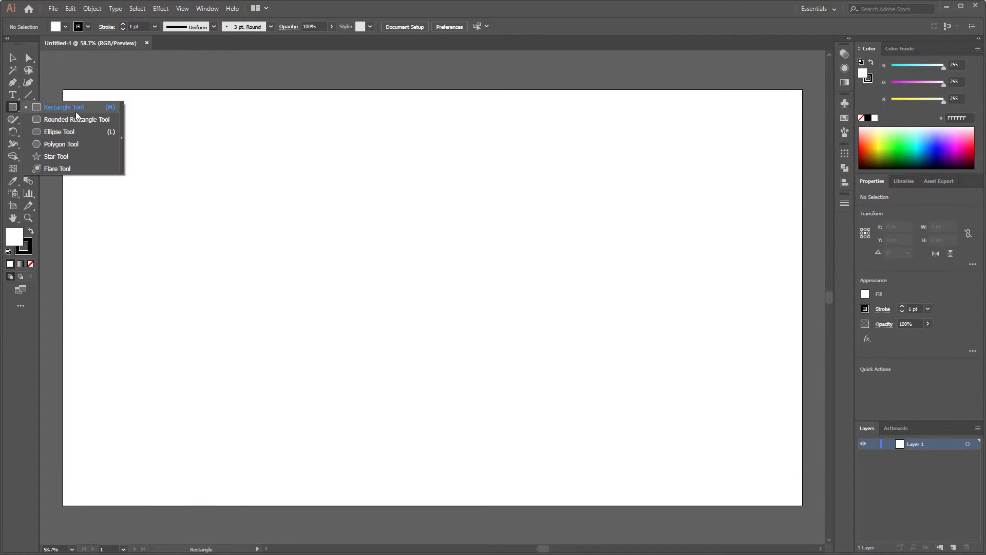
{"action": "left_click", "coordinate": [76, 111]}
{"action": "left_click_drag", "start_coordinate": [63, 90], "coordinate": [802, 505]}
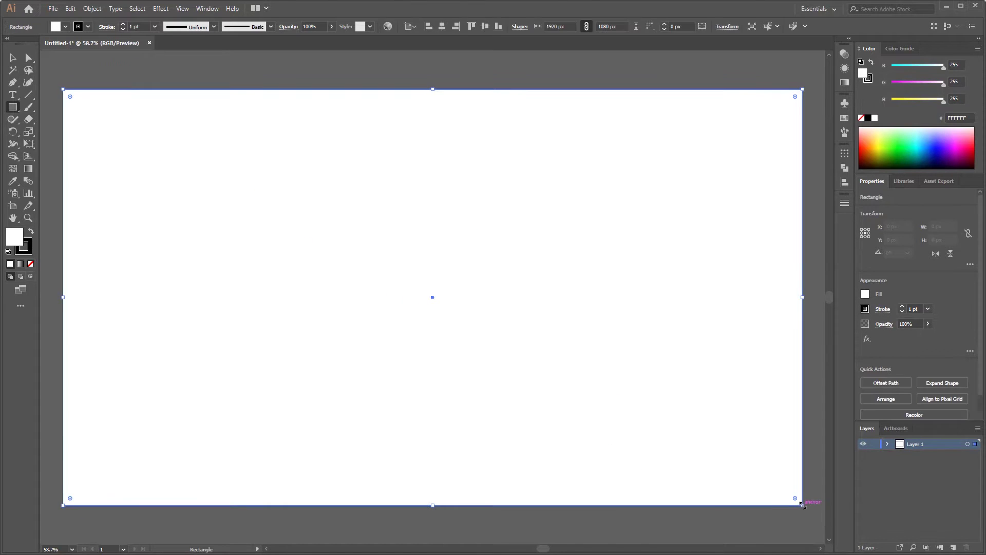
Fill the background rectangle with the dark blue colour 070362 and deselect it
{"action": "left_click", "coordinate": [958, 118]}
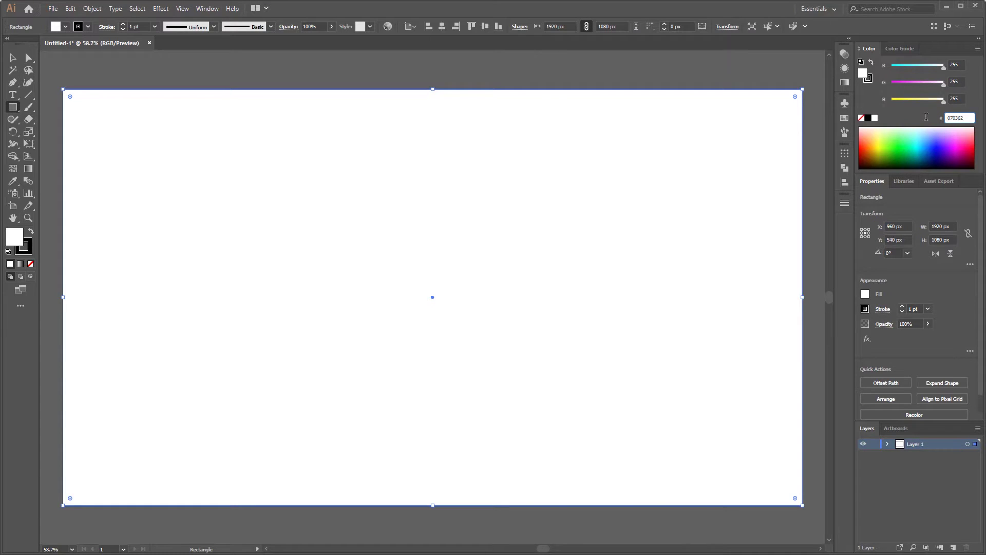
{"action": "key", "text": "Return"}
{"action": "key", "text": "v"}
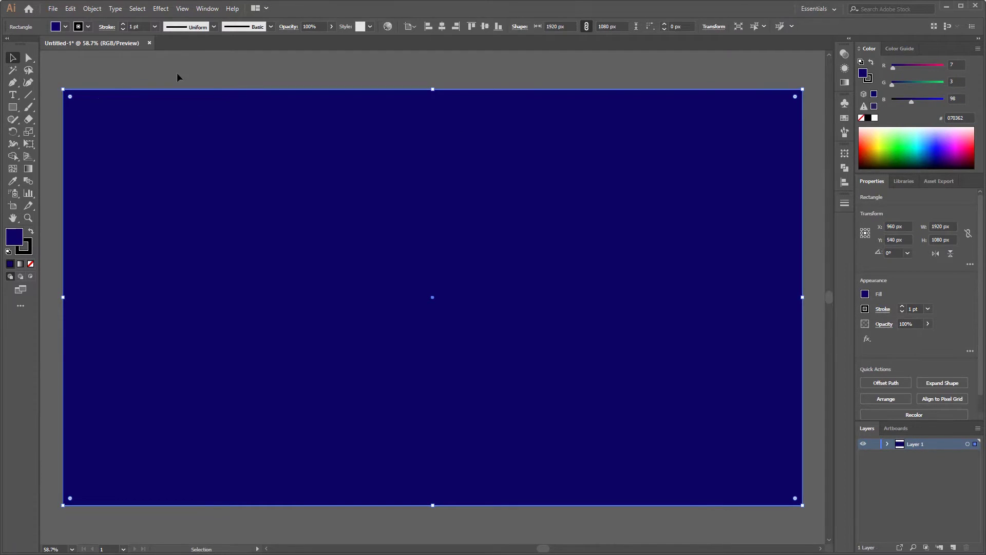
{"action": "left_click", "coordinate": [190, 73]}
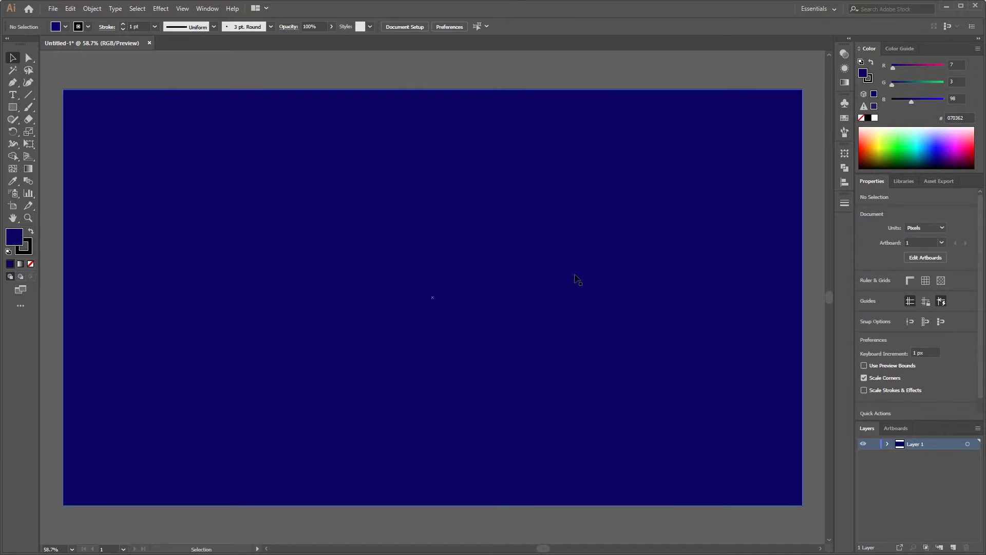
Lock Layer 1, which holds the blue background rectangle
{"action": "left_click", "coordinate": [497, 308]}
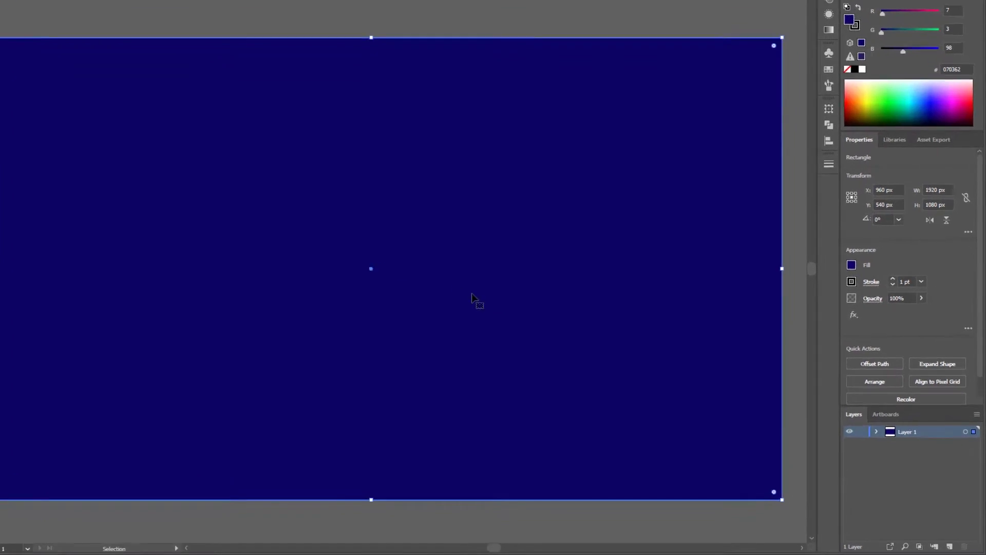
{"action": "left_click", "coordinate": [820, 389]}
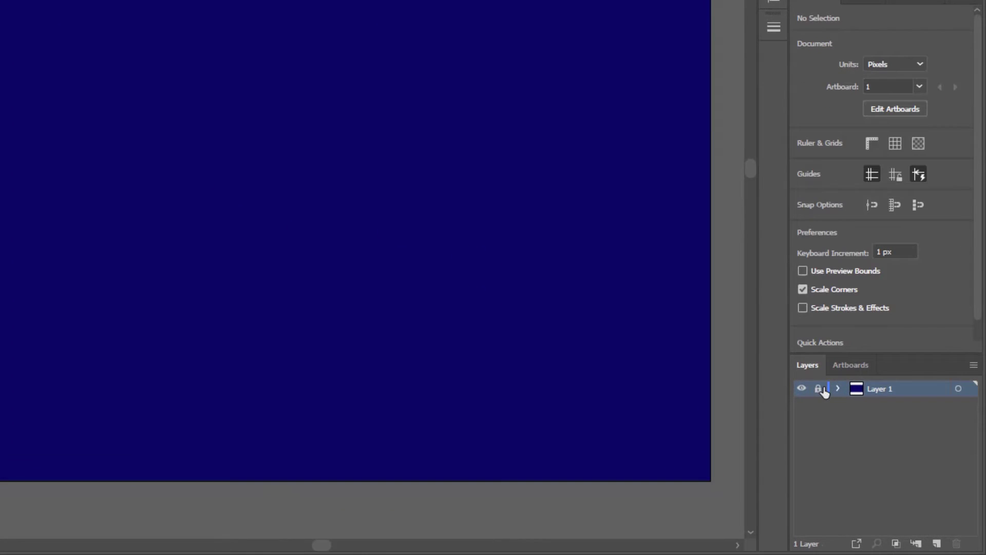
{"action": "left_click", "coordinate": [820, 389]}
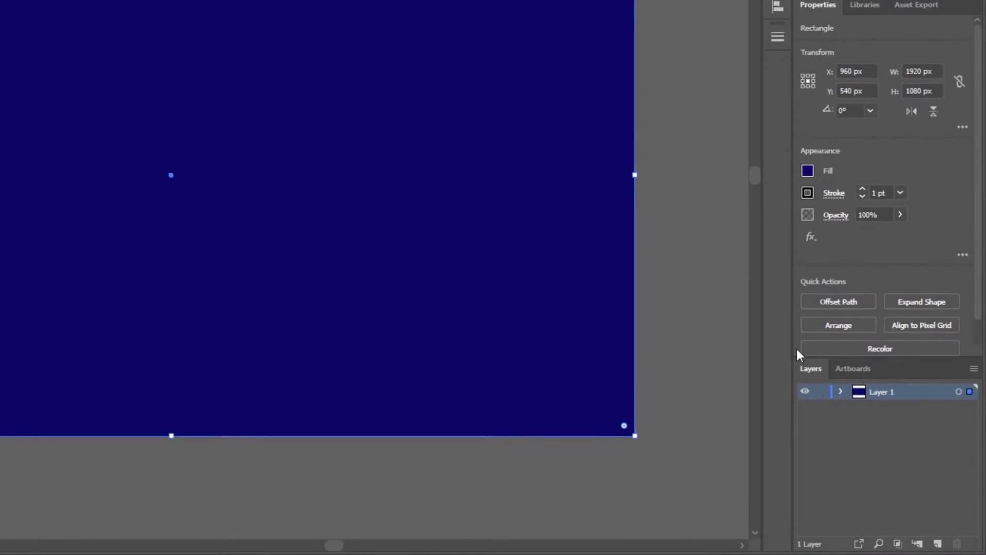
{"action": "left_click", "coordinate": [819, 389]}
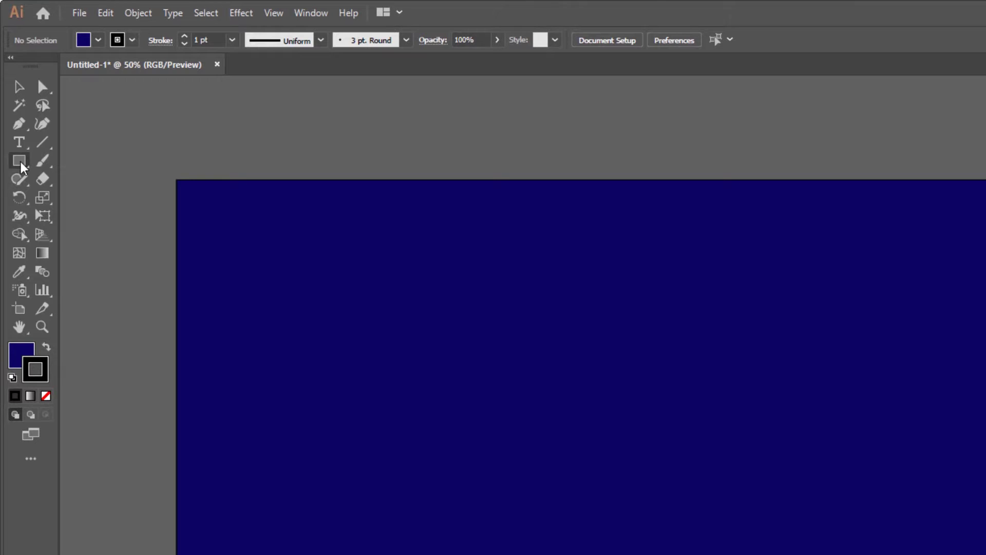
Add a new layer above the locked Layer 1 for further drawing
{"action": "left_click", "coordinate": [14, 109]}
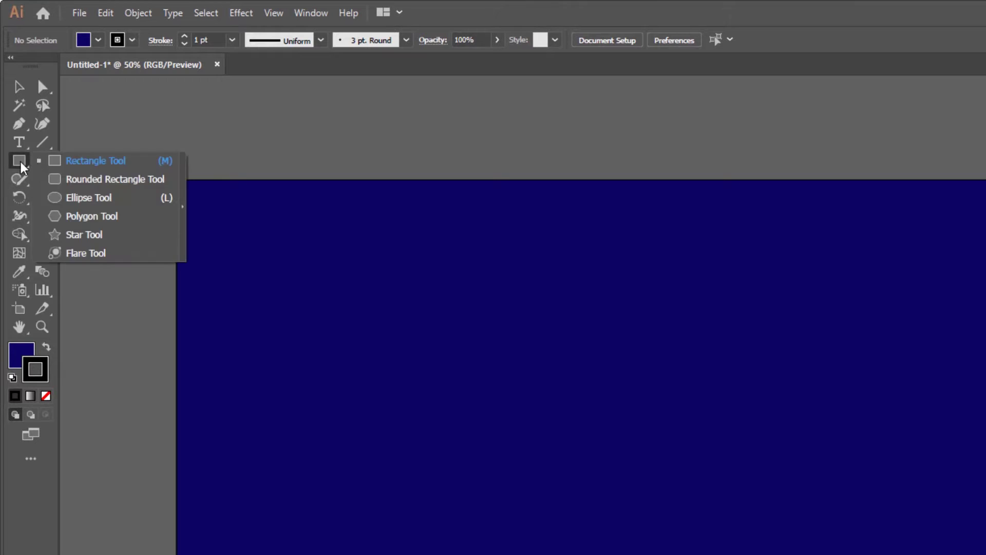
{"action": "left_click", "coordinate": [81, 163]}
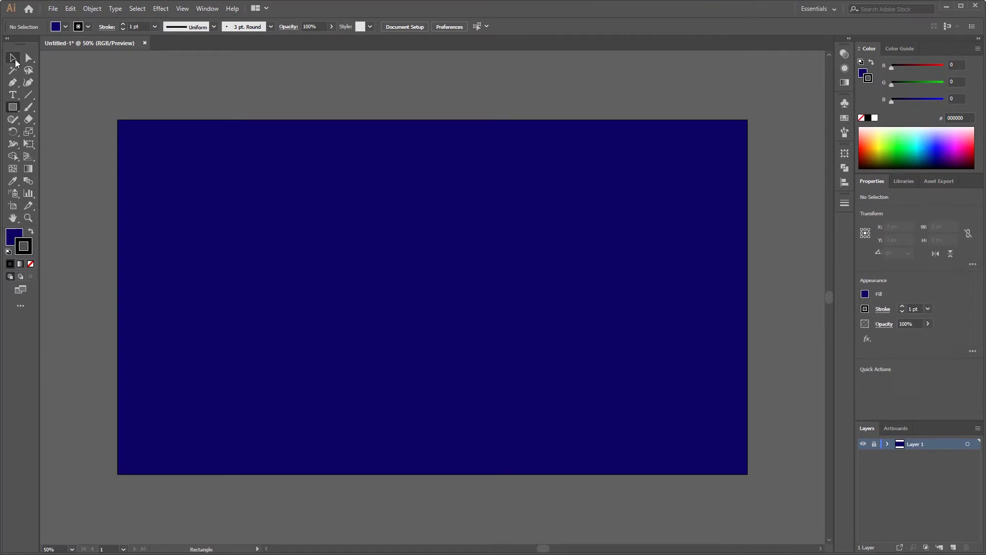
{"action": "key", "text": "v"}
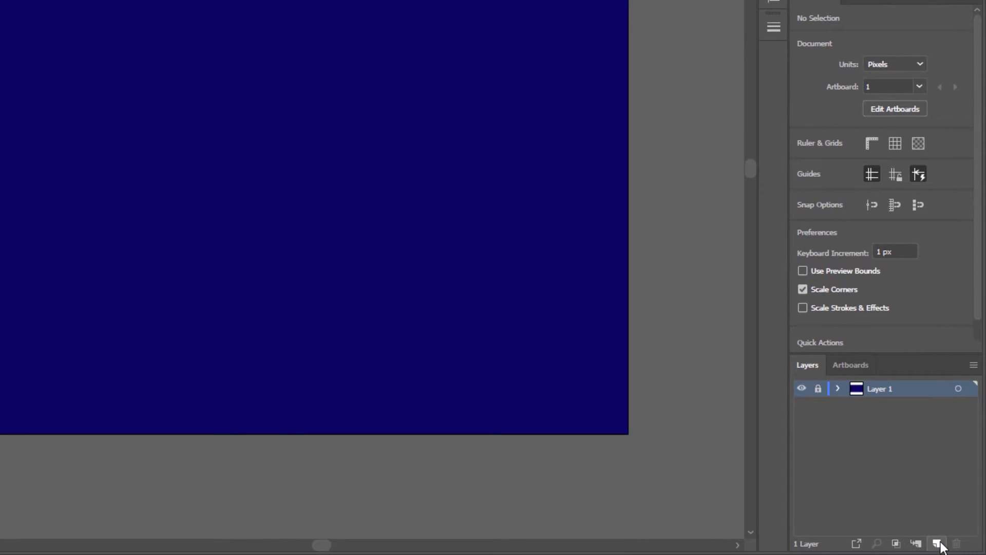
{"action": "left_click", "coordinate": [938, 544]}
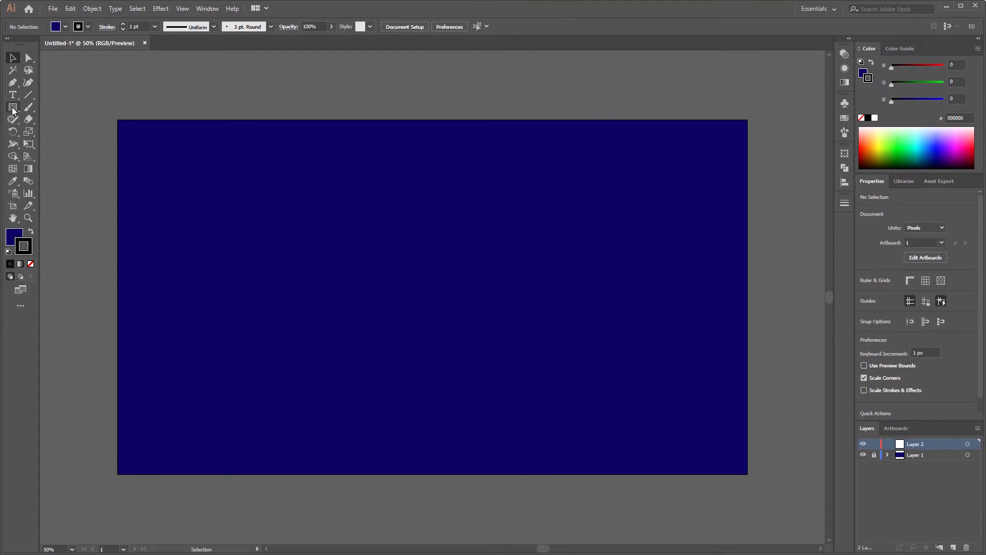
Draw a trial rectangle in the middle of the artboard on Layer 2 and delete it
{"action": "left_click", "coordinate": [13, 108]}
{"action": "mouse_move", "coordinate": [343, 234]}
{"action": "left_mouse_down"}
{"action": "mouse_move", "coordinate": [493, 383]}
{"action": "mouse_move", "coordinate": [475, 365]}
{"action": "left_mouse_up"}
{"action": "key", "text": "Delete"}
Draw a circle in the middle of the artboard on Layer 2 and swap its fill and stroke colours
{"action": "left_click_drag", "start_coordinate": [12, 107], "coordinate": [51, 132]}
{"action": "left_click_drag", "start_coordinate": [389, 248], "coordinate": [457, 317]}
{"action": "left_click", "coordinate": [31, 231]}
{"action": "left_click", "coordinate": [13, 58]}
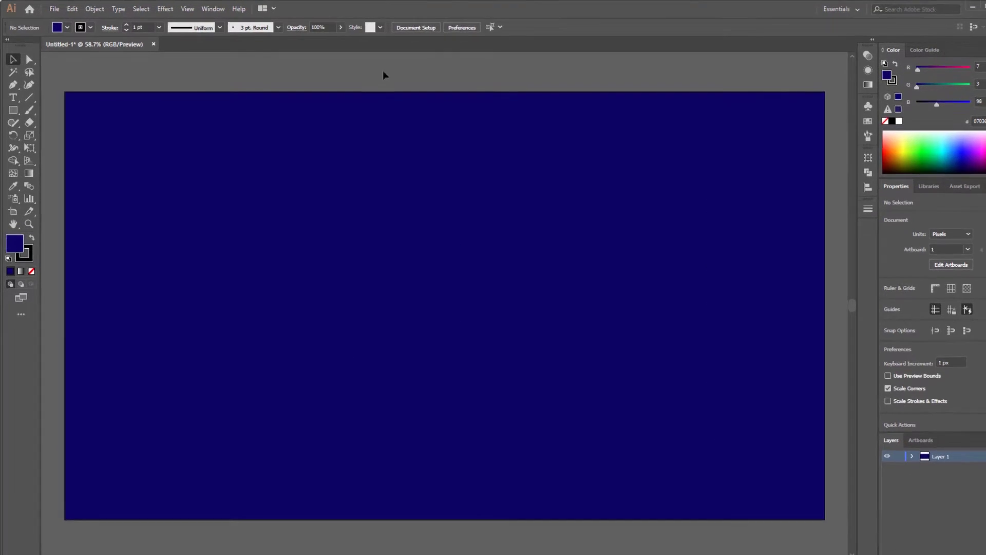
Select the blue background rectangle and lock it as an individual object using Lock Selection
{"action": "left_click", "coordinate": [151, 17]}
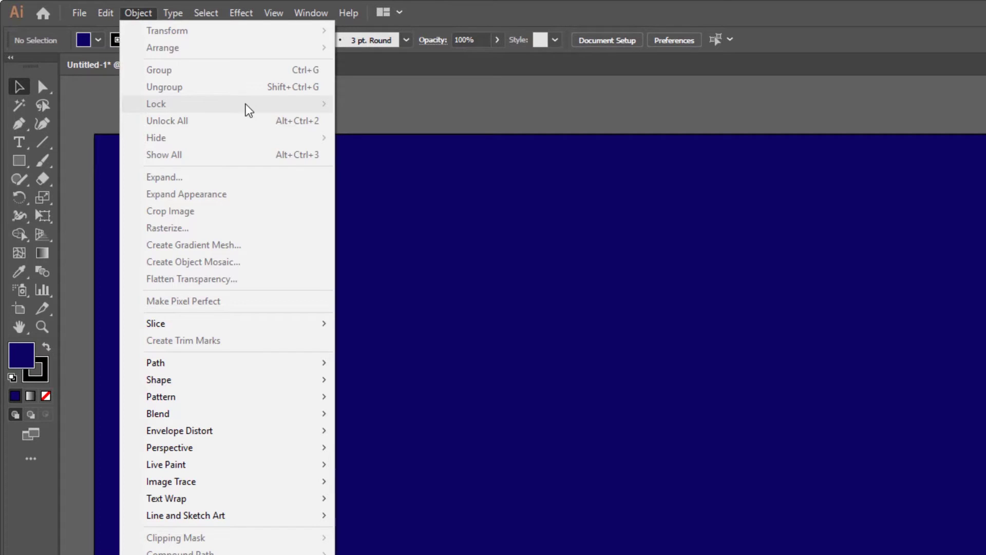
{"action": "left_click", "coordinate": [500, 97]}
{"action": "left_click", "coordinate": [461, 276]}
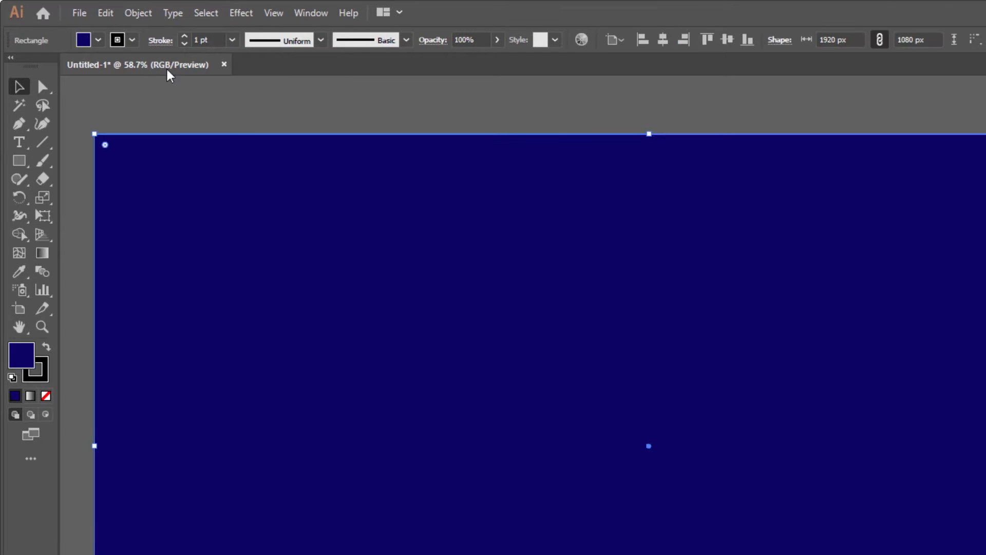
{"action": "left_click", "coordinate": [139, 16]}
{"action": "mouse_move", "coordinate": [167, 107]}
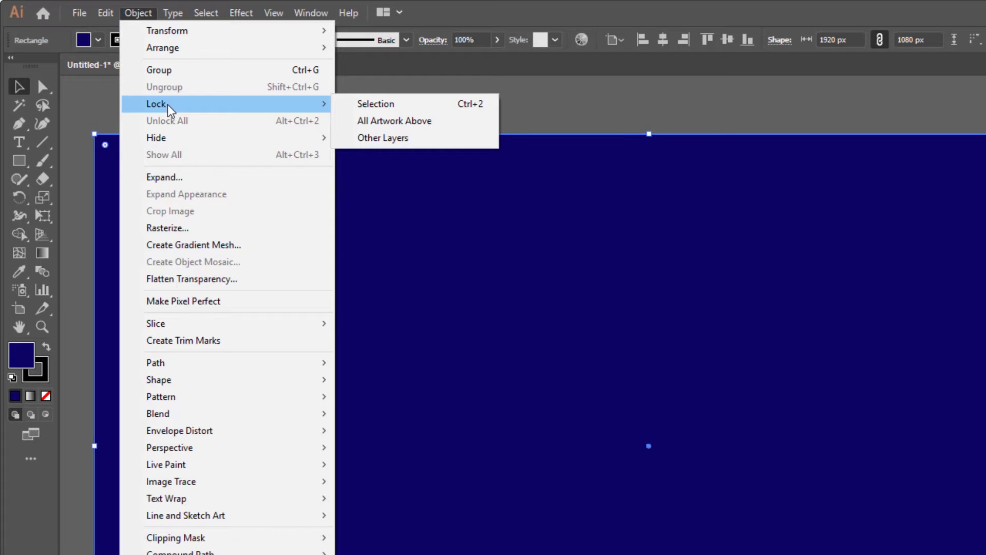
{"action": "left_click", "coordinate": [414, 103]}
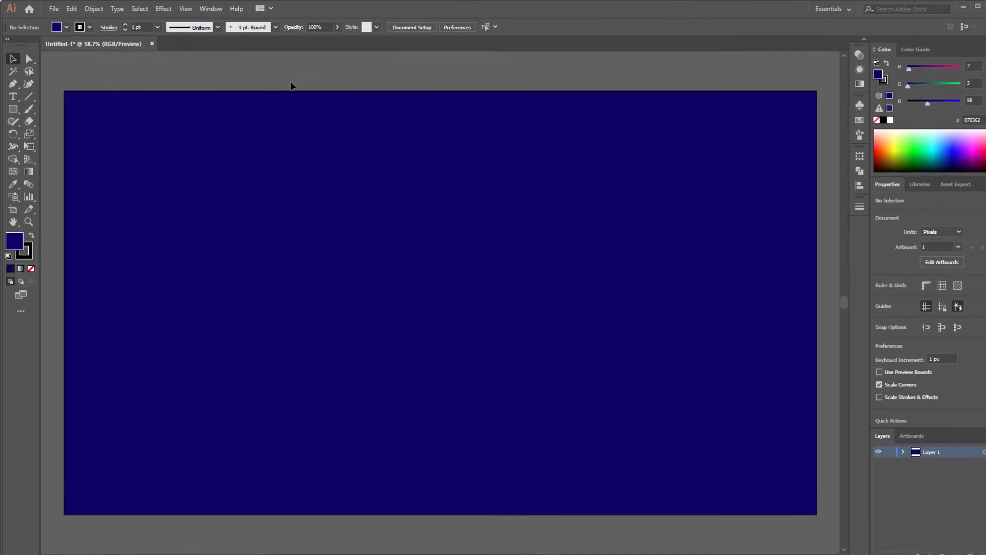
{"action": "left_click_drag", "start_coordinate": [163, 88], "coordinate": [220, 129]}
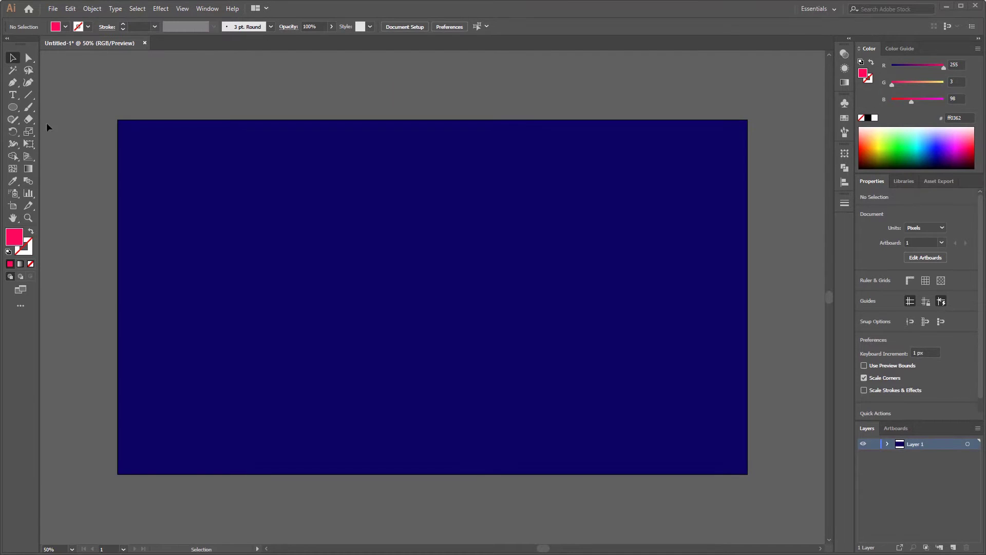
Draw three pink circles along the artboard's horizontal midline, about 560 px at the centre, 184 px on the right and 378 px on the left
{"action": "left_click", "coordinate": [14, 108]}
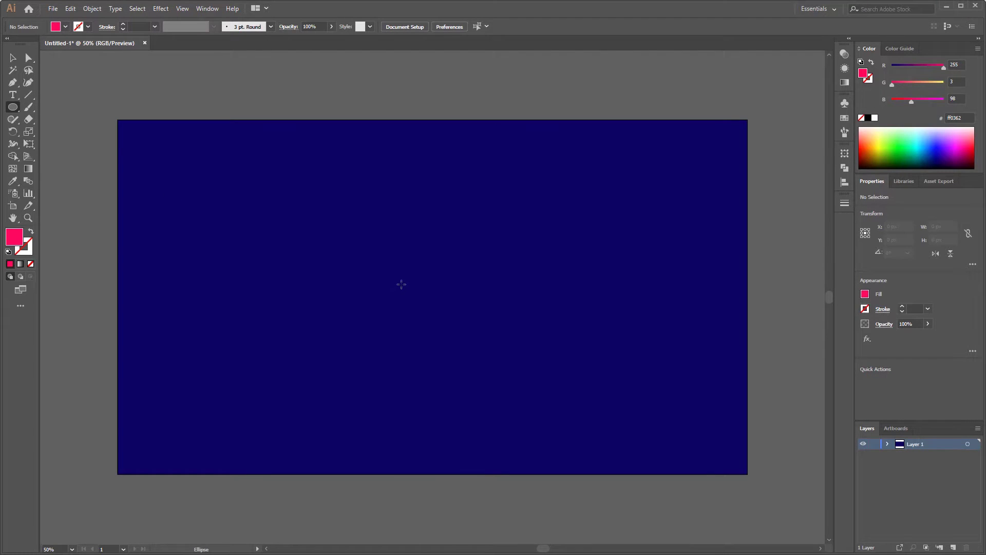
{"action": "left_click_drag", "start_coordinate": [433, 296], "coordinate": [525, 389]}
{"action": "left_click_drag", "start_coordinate": [630, 297], "coordinate": [659, 327]}
{"action": "left_click_drag", "start_coordinate": [224, 297], "coordinate": [287, 359]}
{"action": "key", "text": "v"}
{"action": "left_click", "coordinate": [259, 123]}
Select the left circle and the large centre circle together, lock both, and check that the left one cannot be selected
{"action": "left_click", "coordinate": [239, 276]}
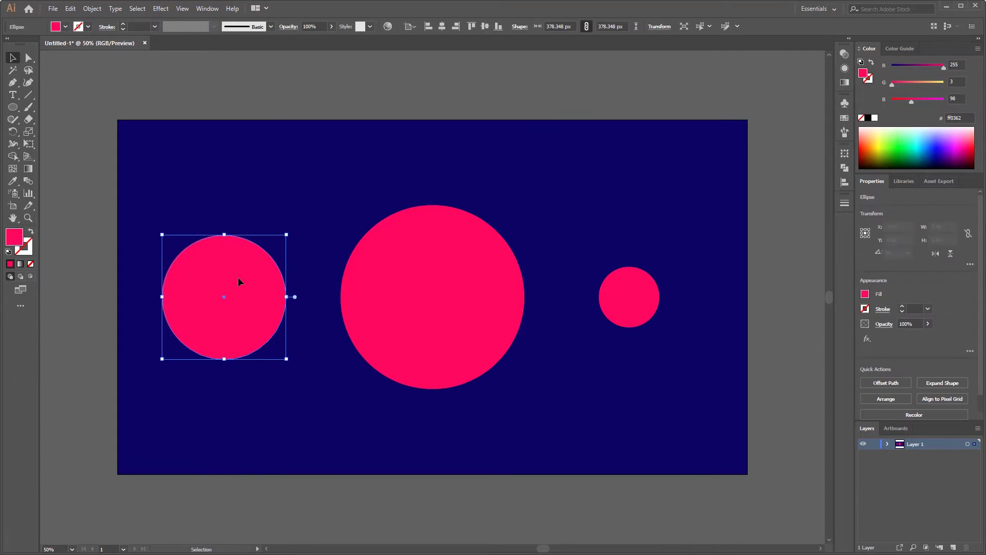
{"action": "left_click", "coordinate": [417, 277], "text": "shift"}
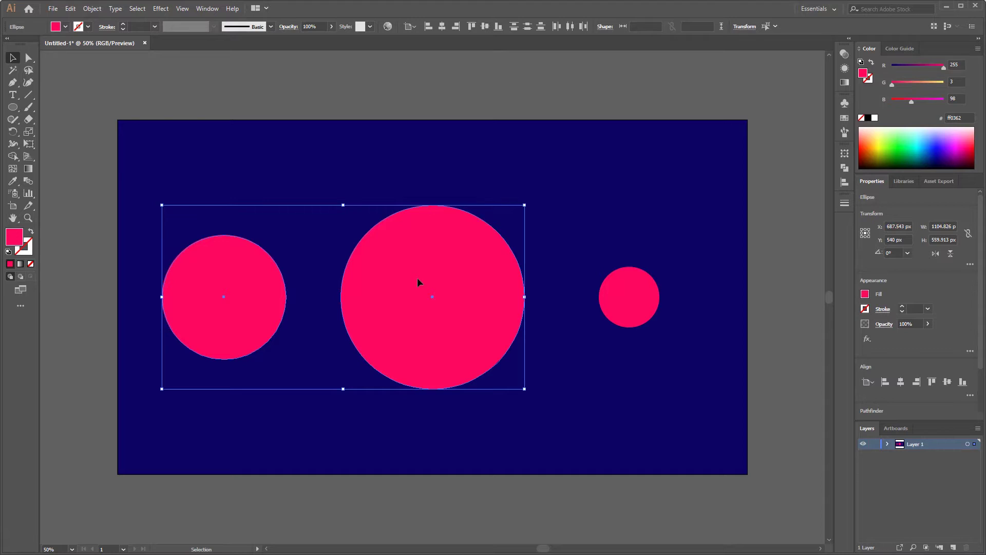
{"action": "left_click", "coordinate": [91, 9]}
{"action": "mouse_move", "coordinate": [103, 68]}
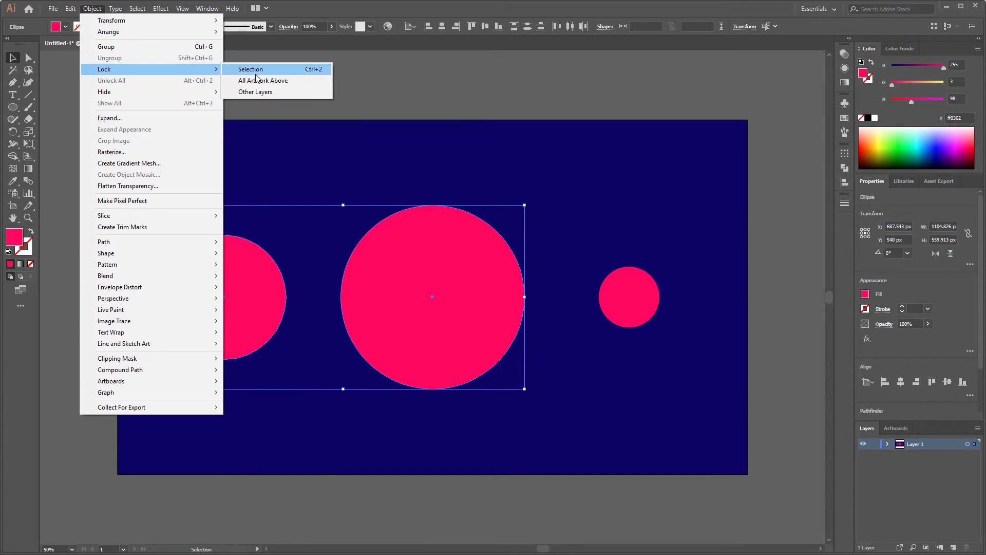
{"action": "left_click", "coordinate": [247, 69]}
{"action": "left_click", "coordinate": [237, 292]}
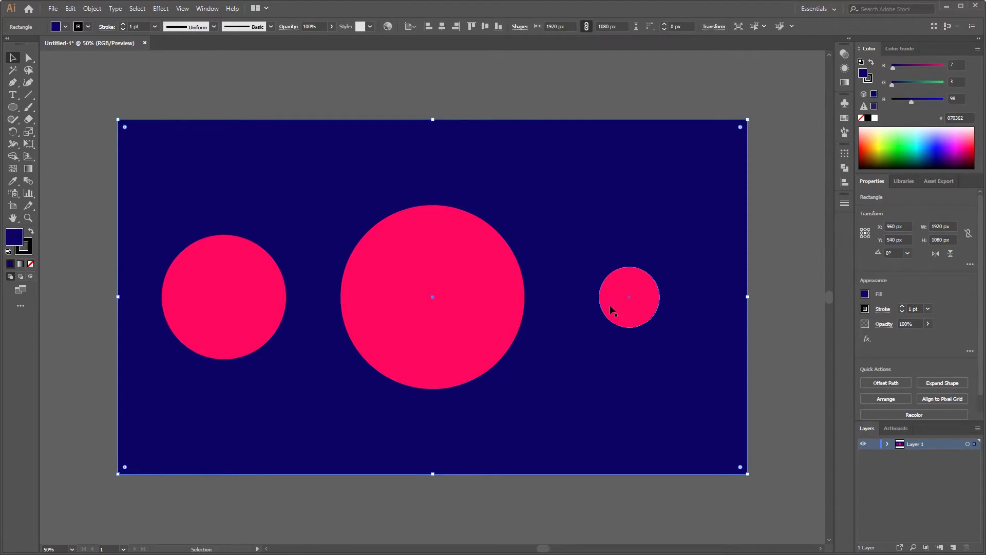
{"action": "left_click", "coordinate": [315, 96]}
Lock the left circle and the large centre circle one after the other as separate selections
{"action": "left_click", "coordinate": [242, 293]}
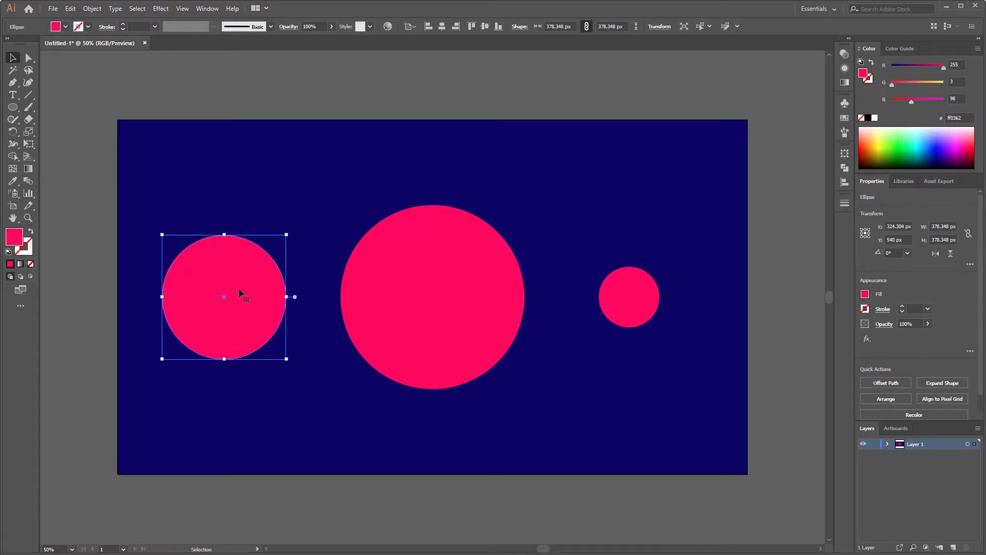
{"action": "left_click", "coordinate": [92, 9]}
{"action": "mouse_move", "coordinate": [109, 69]}
{"action": "left_click", "coordinate": [270, 69]}
{"action": "left_click", "coordinate": [430, 275]}
{"action": "left_click", "coordinate": [92, 9]}
{"action": "mouse_move", "coordinate": [132, 71]}
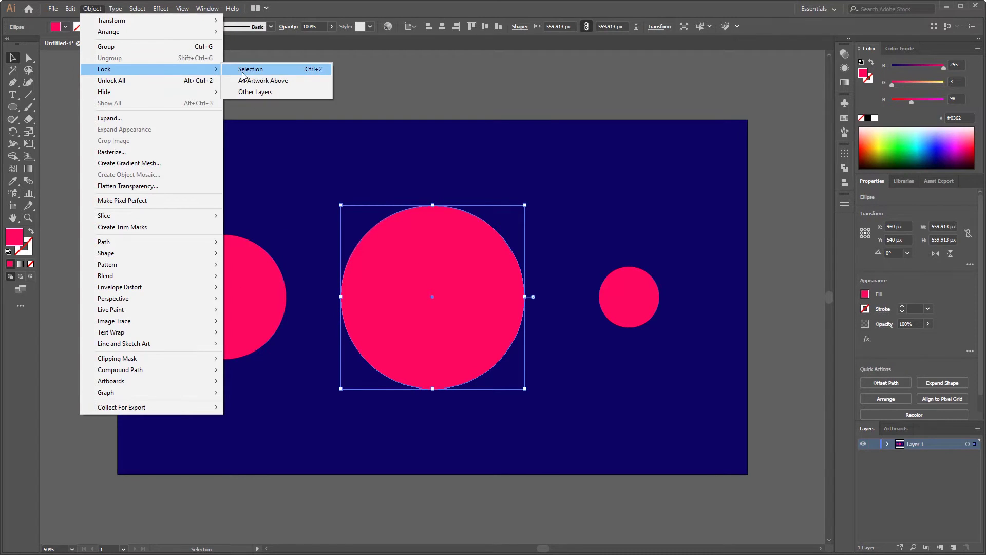
{"action": "left_click", "coordinate": [270, 70]}
Lock the small right circle and the blue background rectangle as separate selections
{"action": "left_click", "coordinate": [658, 305]}
{"action": "left_click", "coordinate": [92, 9]}
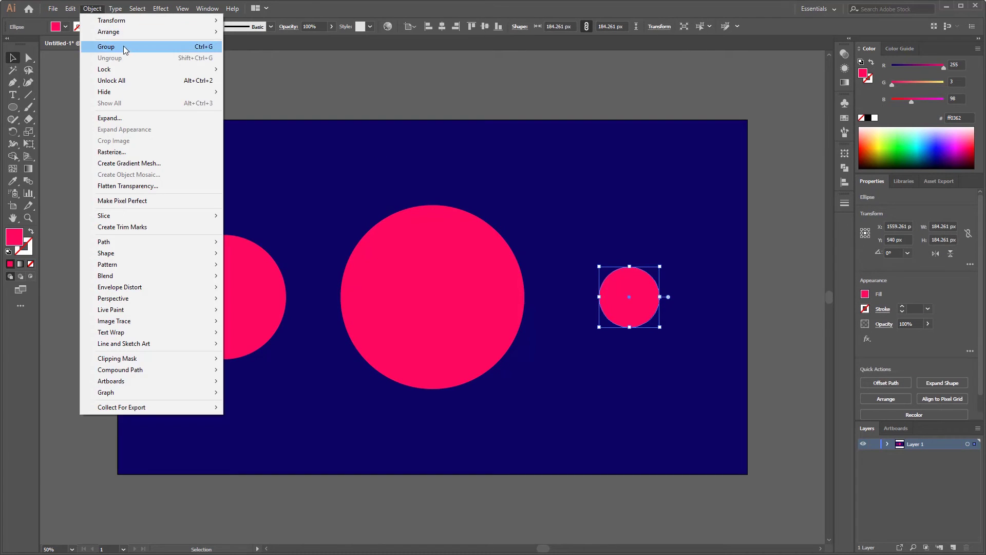
{"action": "mouse_move", "coordinate": [132, 69]}
{"action": "left_click", "coordinate": [240, 70]}
{"action": "left_click", "coordinate": [364, 209]}
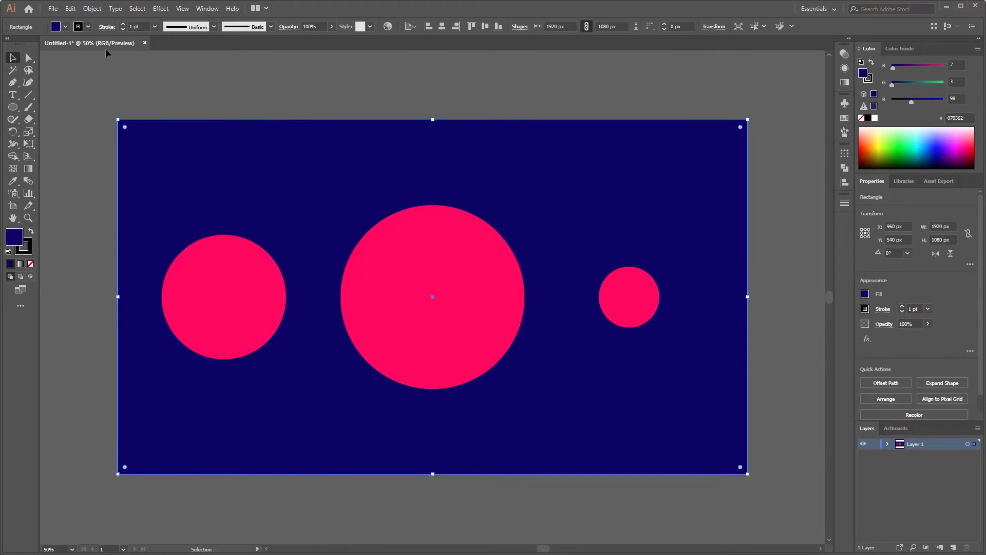
{"action": "left_click", "coordinate": [91, 9]}
{"action": "mouse_move", "coordinate": [132, 70]}
{"action": "left_click", "coordinate": [279, 69]}
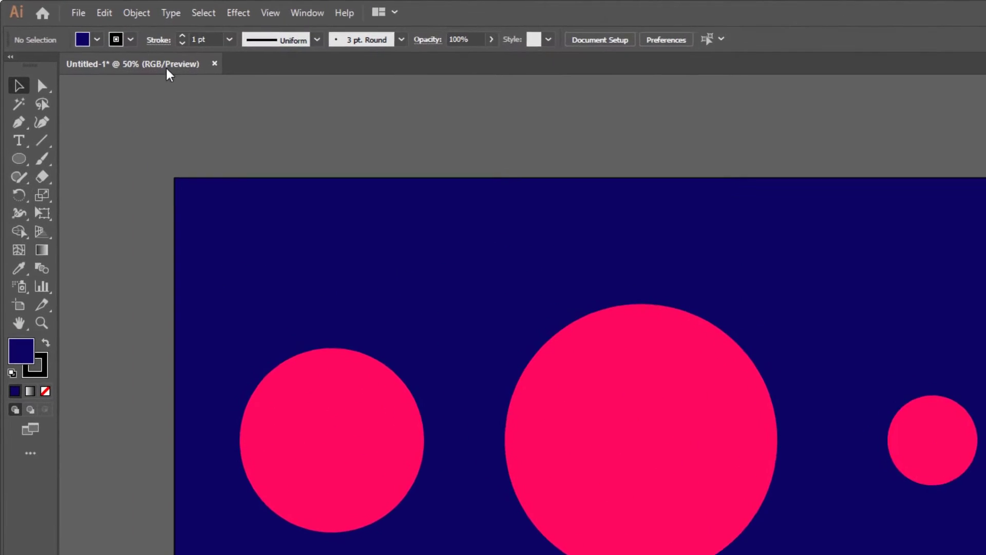
Unlock all locked objects and select the large centre circle
{"action": "left_click", "coordinate": [137, 12]}
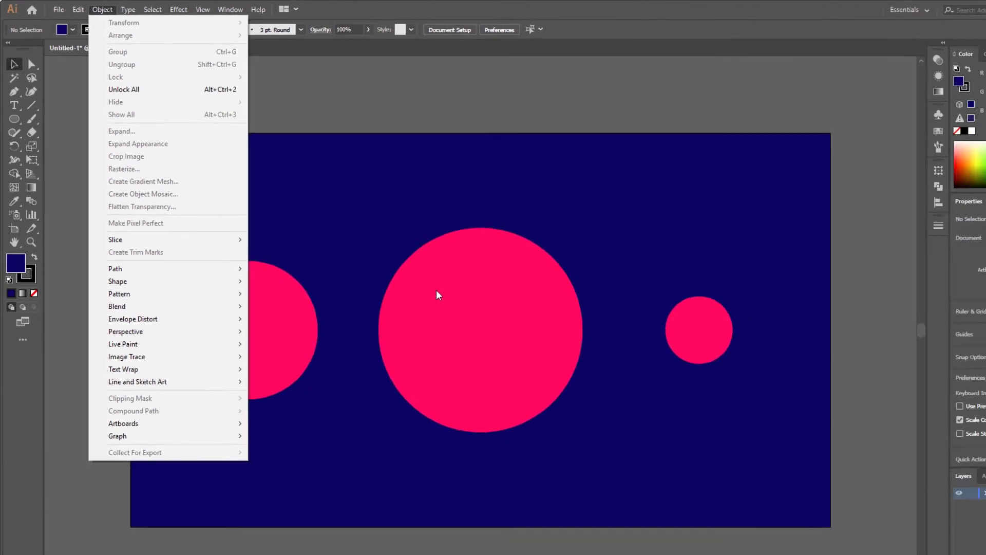
{"action": "left_click", "coordinate": [591, 393]}
{"action": "left_click", "coordinate": [475, 340]}
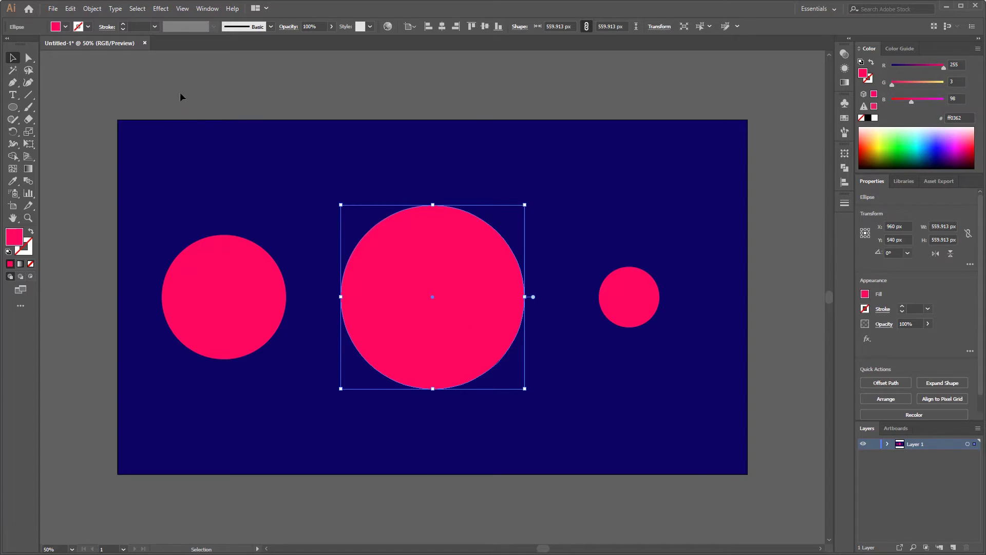
Select all artwork on the artboard and lock the whole selection at once
{"action": "key", "text": "ctrl+a"}
{"action": "left_click", "coordinate": [92, 8]}
{"action": "mouse_move", "coordinate": [113, 69]}
{"action": "left_click", "coordinate": [260, 69]}
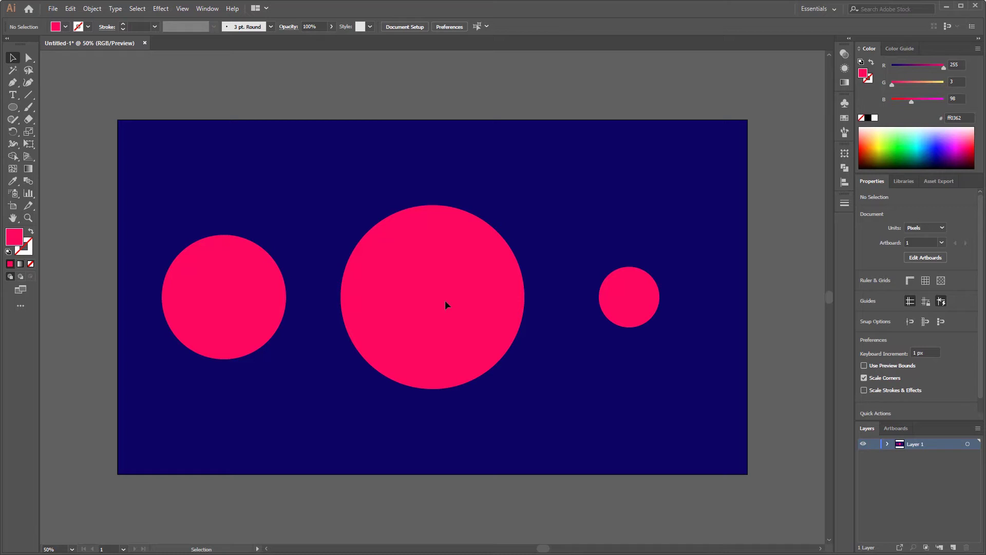
Try to select the locked artwork with selection marquees and unlock all locked objects
{"action": "left_click_drag", "start_coordinate": [468, 340], "coordinate": [565, 423]}
{"action": "left_click_drag", "start_coordinate": [656, 434], "coordinate": [188, 205]}
{"action": "left_click", "coordinate": [92, 8]}
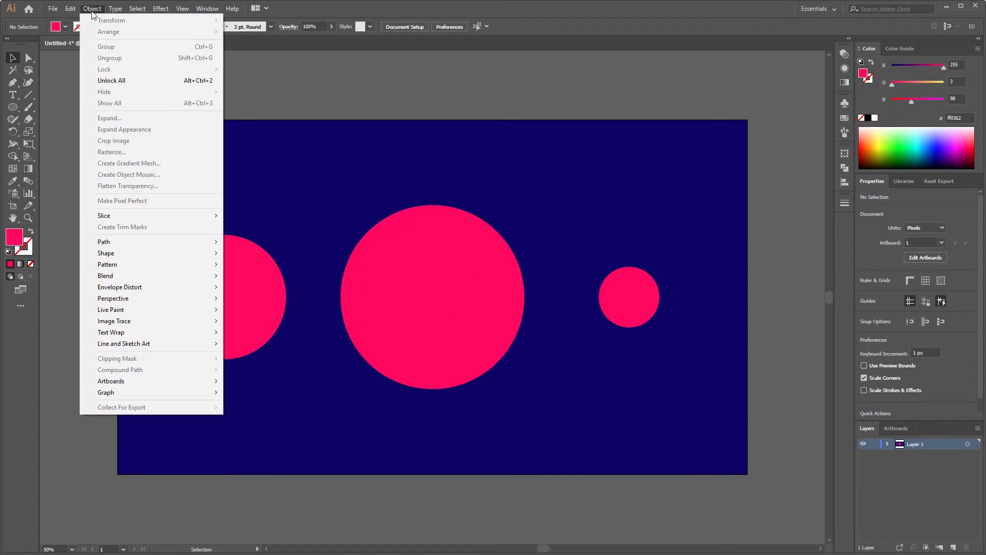
{"action": "left_click", "coordinate": [106, 81]}
Select the background rectangle, left circle and small right circle together and lock the selection
{"action": "left_click_drag", "start_coordinate": [156, 106], "coordinate": [280, 482]}
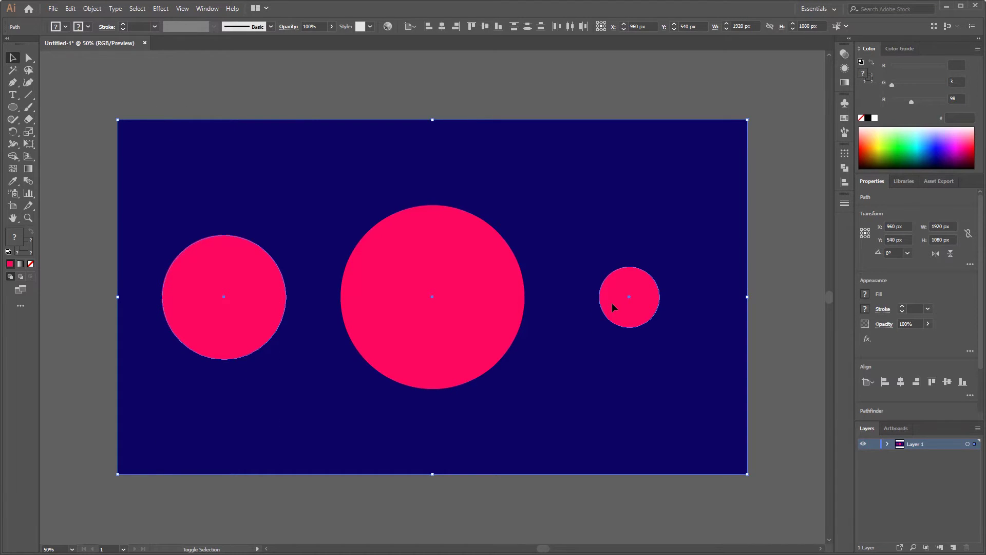
{"action": "left_click", "coordinate": [101, 14]}
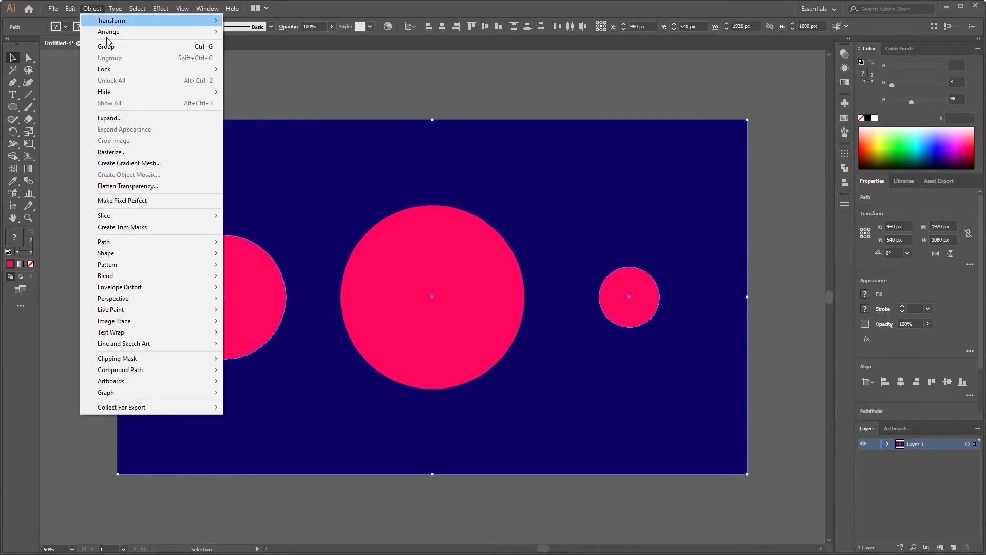
{"action": "mouse_move", "coordinate": [121, 69]}
{"action": "left_click", "coordinate": [258, 69]}
{"action": "left_click_drag", "start_coordinate": [466, 368], "coordinate": [635, 485]}
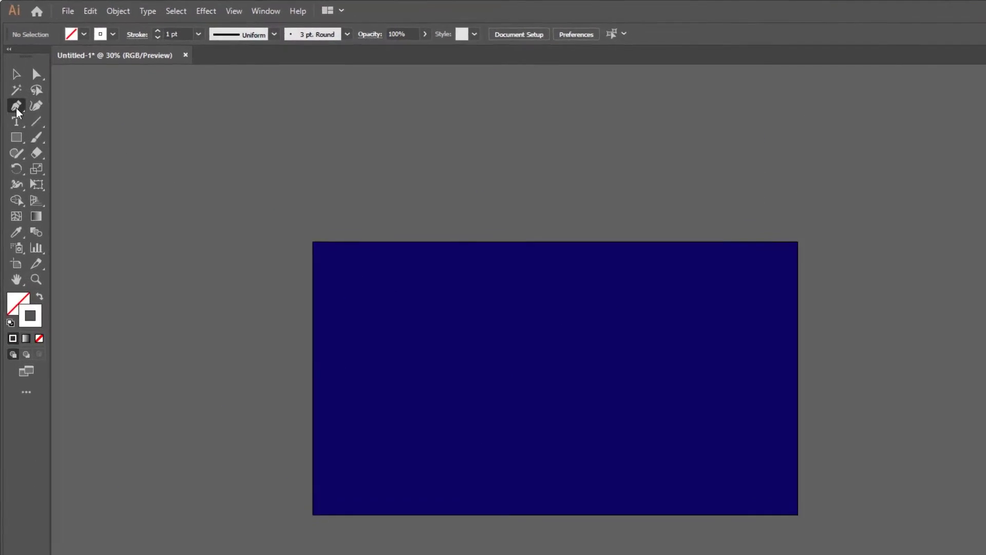
Draw a white S-shaped curve with the Pen tool across the artboard, lengthen its starting handle and deselect it
{"action": "left_click", "coordinate": [13, 82]}
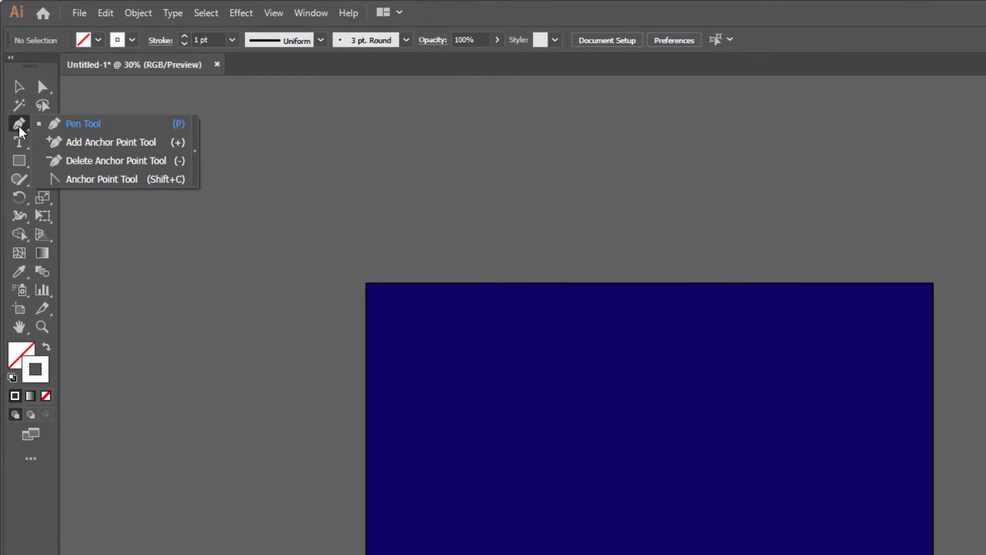
{"action": "left_click", "coordinate": [120, 128]}
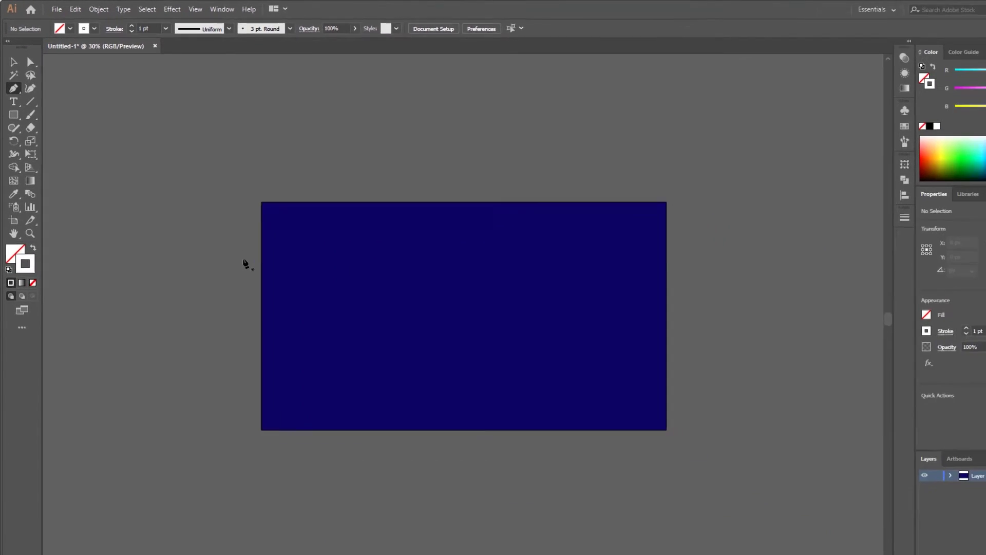
{"action": "left_click_drag", "start_coordinate": [270, 309], "coordinate": [377, 479]}
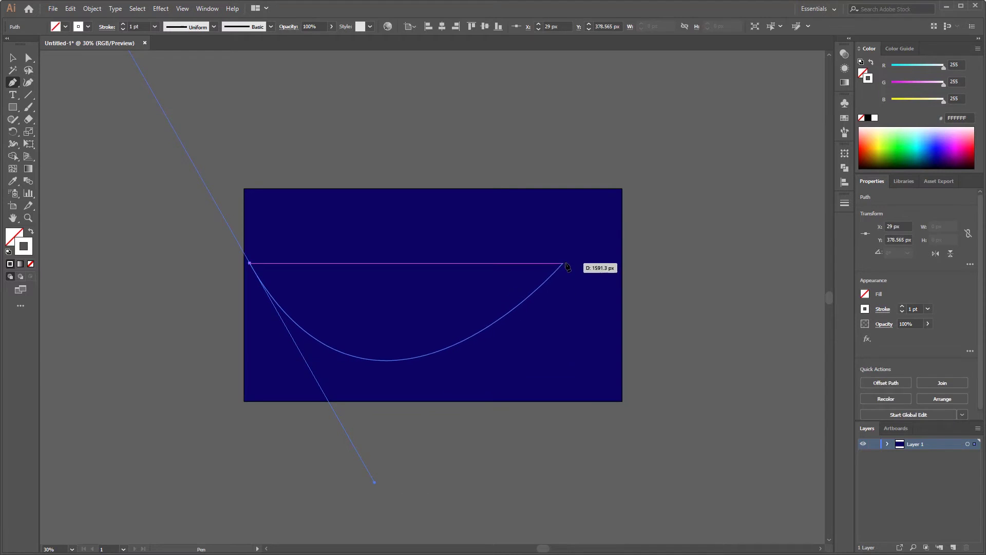
{"action": "left_click_drag", "start_coordinate": [568, 286], "coordinate": [623, 352]}
{"action": "key", "text": "ctrl+z"}
{"action": "left_click_drag", "start_coordinate": [604, 305], "coordinate": [661, 401]}
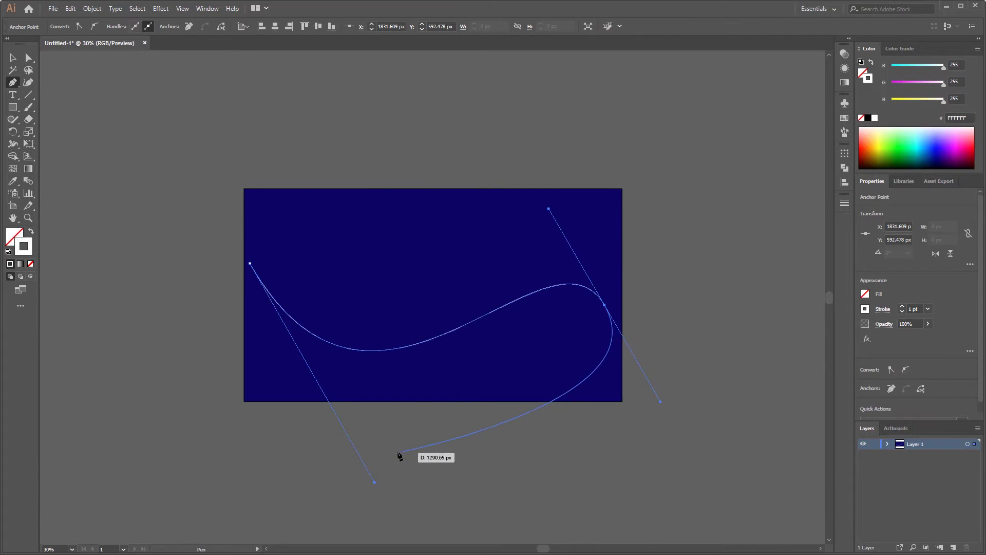
{"action": "key", "text": "ctrl"}
{"action": "left_click_drag", "start_coordinate": [374, 482], "coordinate": [389, 501]}
{"action": "key", "text": "v"}
{"action": "left_click", "coordinate": [223, 239]}
Draw a second wavy Pen path with four anchor points across the lower artboard, starting at its left edge
{"action": "left_click_drag", "start_coordinate": [13, 82], "coordinate": [72, 85]}
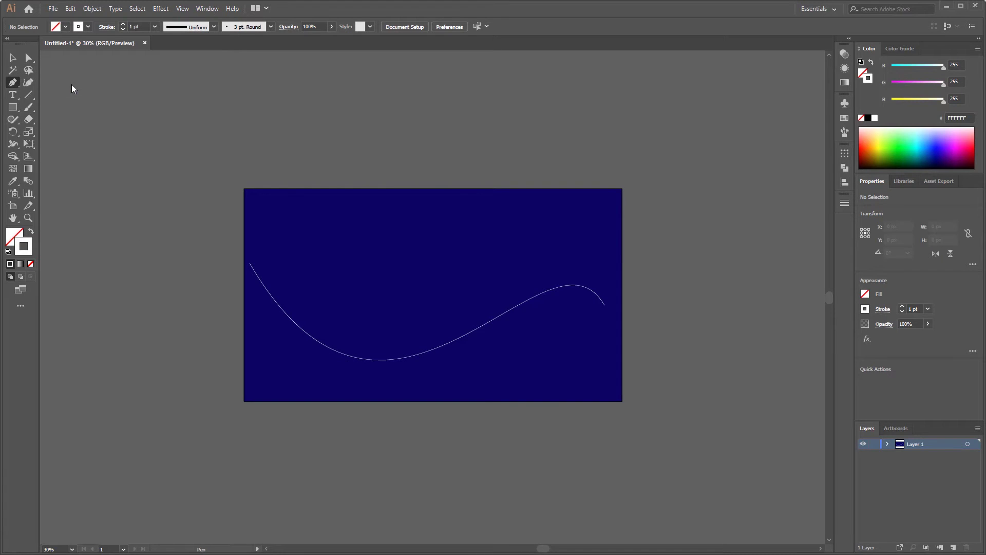
{"action": "left_click", "coordinate": [245, 367]}
{"action": "left_click_drag", "start_coordinate": [355, 334], "coordinate": [427, 430]}
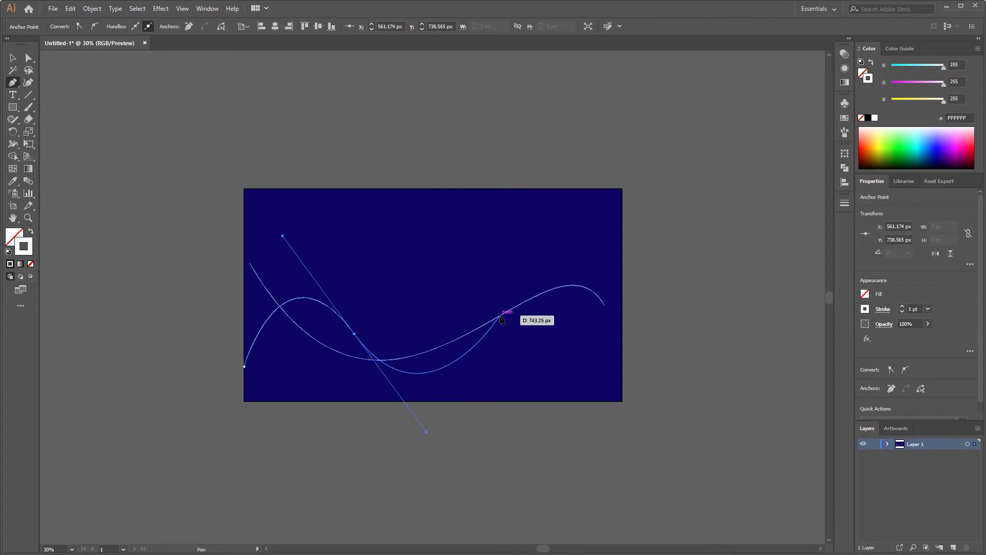
{"action": "left_click_drag", "start_coordinate": [507, 336], "coordinate": [562, 408]}
{"action": "left_click_drag", "start_coordinate": [605, 370], "coordinate": [631, 404]}
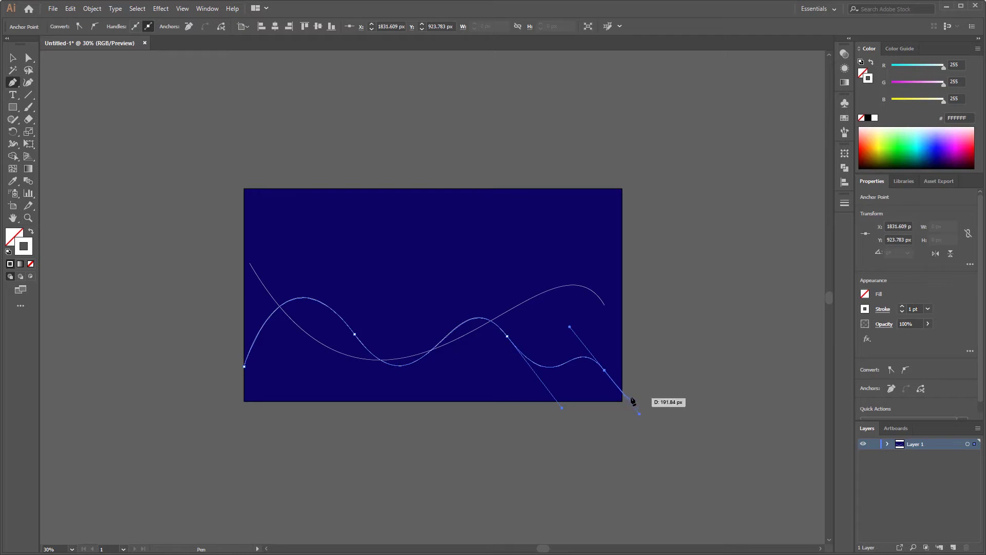
{"action": "key", "text": "v"}
{"action": "left_click", "coordinate": [646, 384]}
Draw a third wavy Pen path across the upper artboard, starting with an upward handle near the left edge
{"action": "left_click_drag", "start_coordinate": [13, 82], "coordinate": [66, 89]}
{"action": "left_click_drag", "start_coordinate": [250, 242], "coordinate": [200, 335]}
{"action": "key", "text": "ctrl+z"}
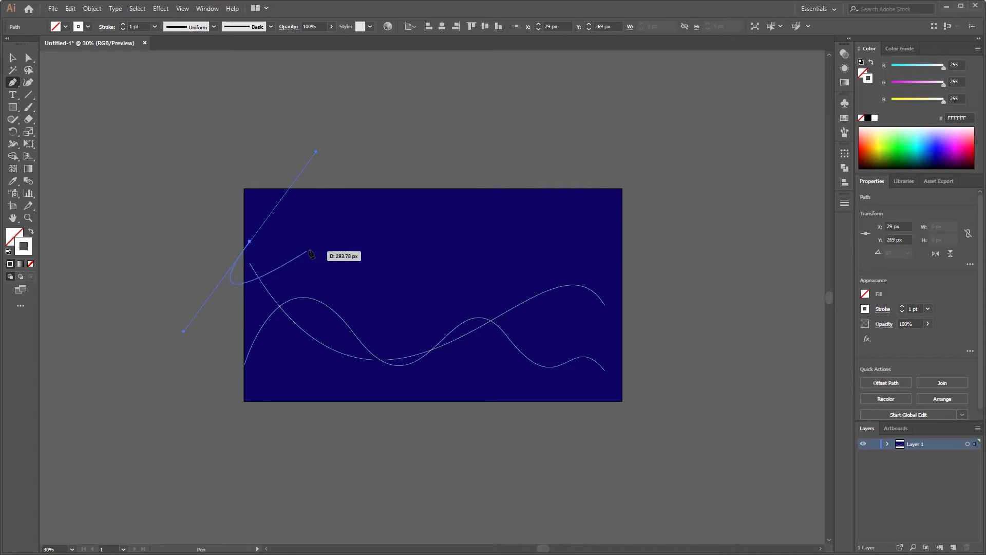
{"action": "left_click_drag", "start_coordinate": [315, 152], "coordinate": [314, 152]}
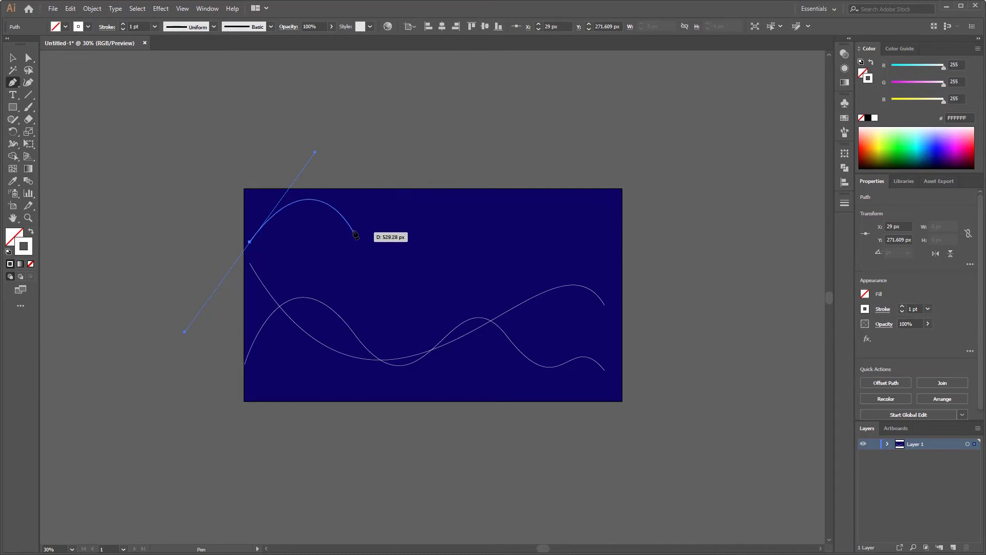
{"action": "left_click_drag", "start_coordinate": [361, 221], "coordinate": [400, 168]}
{"action": "key", "text": "ctrl+z"}
{"action": "left_click_drag", "start_coordinate": [361, 201], "coordinate": [397, 152]}
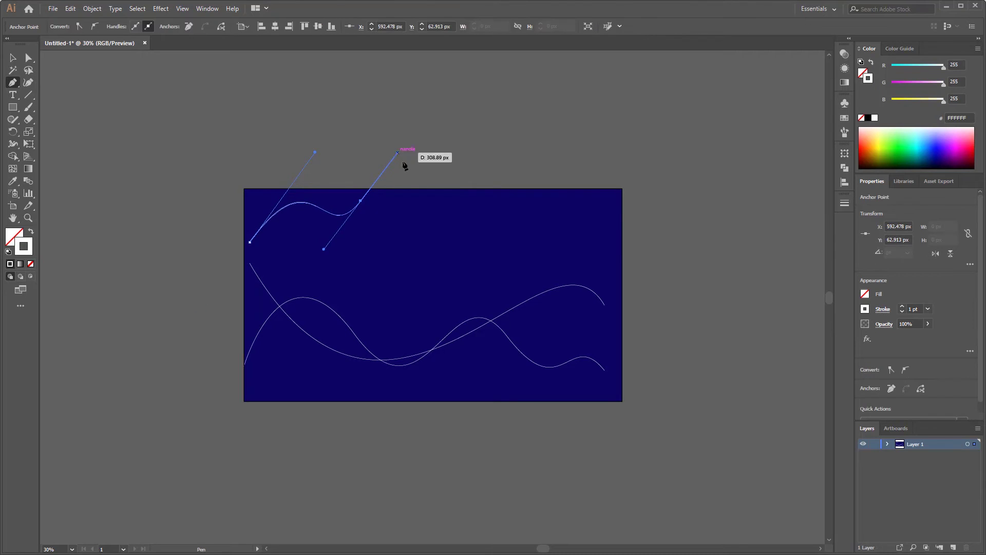
{"action": "left_click_drag", "start_coordinate": [458, 231], "coordinate": [501, 189]}
{"action": "left_click_drag", "start_coordinate": [541, 235], "coordinate": [570, 200]}
{"action": "left_click", "coordinate": [13, 58]}
{"action": "left_click_drag", "start_coordinate": [547, 250], "coordinate": [607, 256]}
Resize the three curves so they span the full width of the artboard
{"action": "key", "text": "ctrl+a"}
{"action": "mouse_move", "coordinate": [606, 370]}
{"action": "left_mouse_down"}
{"action": "mouse_move", "coordinate": [630, 388]}
{"action": "mouse_move", "coordinate": [619, 381]}
{"action": "left_mouse_up"}
{"action": "left_click_drag", "start_coordinate": [205, 231], "coordinate": [271, 278]}
{"action": "left_click_drag", "start_coordinate": [250, 369], "coordinate": [244, 374]}
Try moving the upper curve down over the other two curves
{"action": "left_click_drag", "start_coordinate": [472, 248], "coordinate": [479, 354]}
{"action": "left_click", "coordinate": [483, 234]}
{"action": "left_click_drag", "start_coordinate": [473, 248], "coordinate": [476, 368]}
{"action": "left_click", "coordinate": [505, 439]}
{"action": "left_click_drag", "start_coordinate": [547, 310], "coordinate": [548, 328]}
{"action": "left_click", "coordinate": [607, 479]}
Select all three curves and centre them vertically on the artboard
{"action": "left_click_drag", "start_coordinate": [353, 134], "coordinate": [559, 445]}
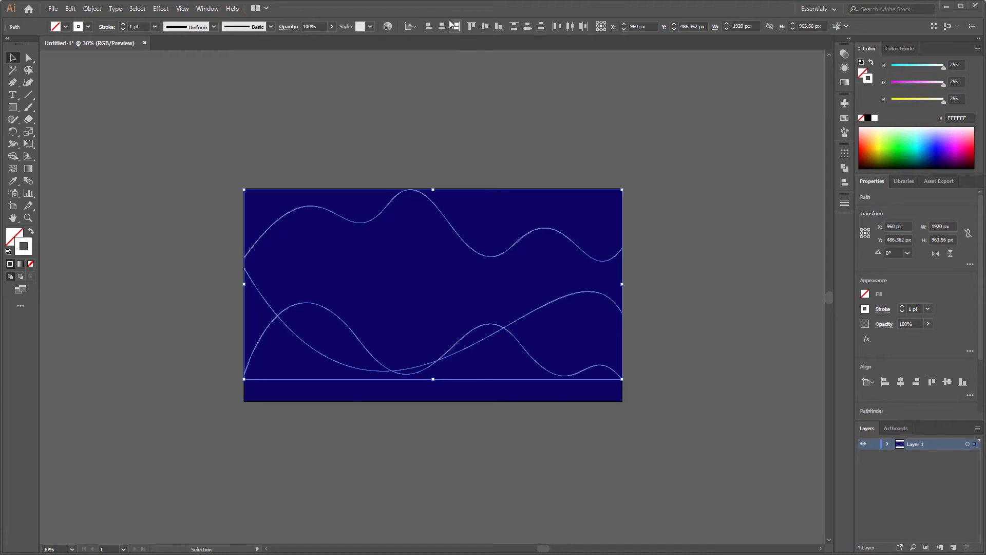
{"action": "left_click", "coordinate": [484, 30]}
{"action": "left_click", "coordinate": [644, 214]}
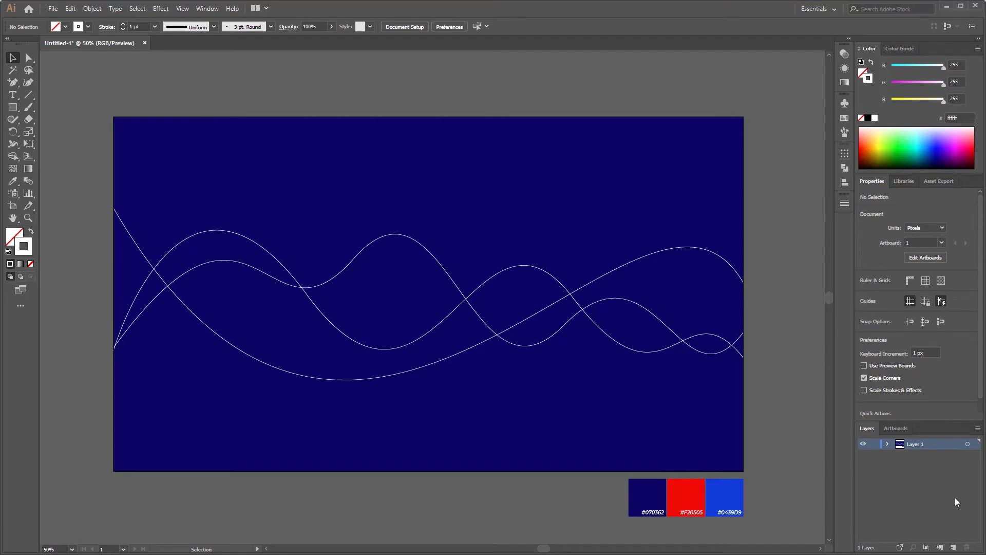
Set the stroke weight of all three curves to 5 pt and deselect them
{"action": "left_click_drag", "start_coordinate": [331, 217], "coordinate": [422, 427]}
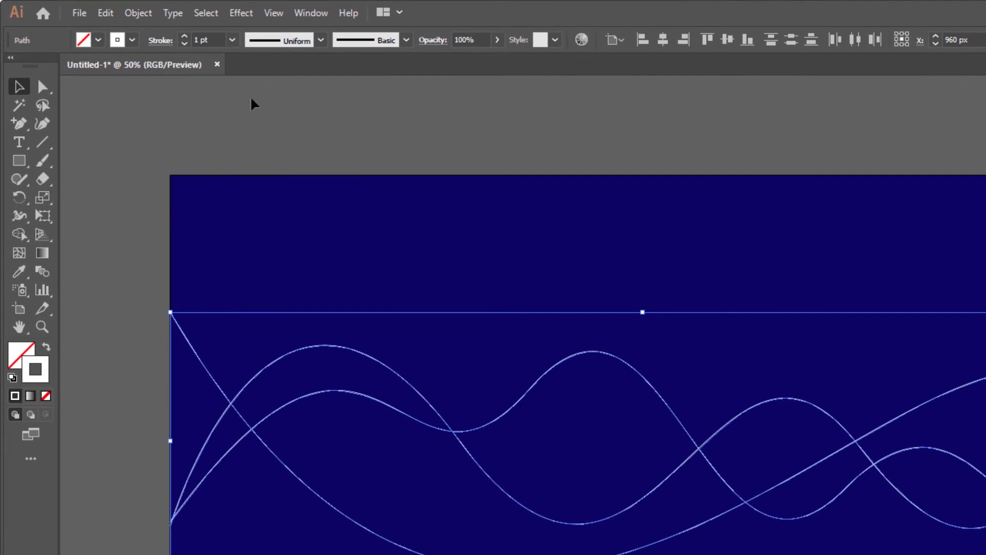
{"action": "left_click", "coordinate": [232, 40]}
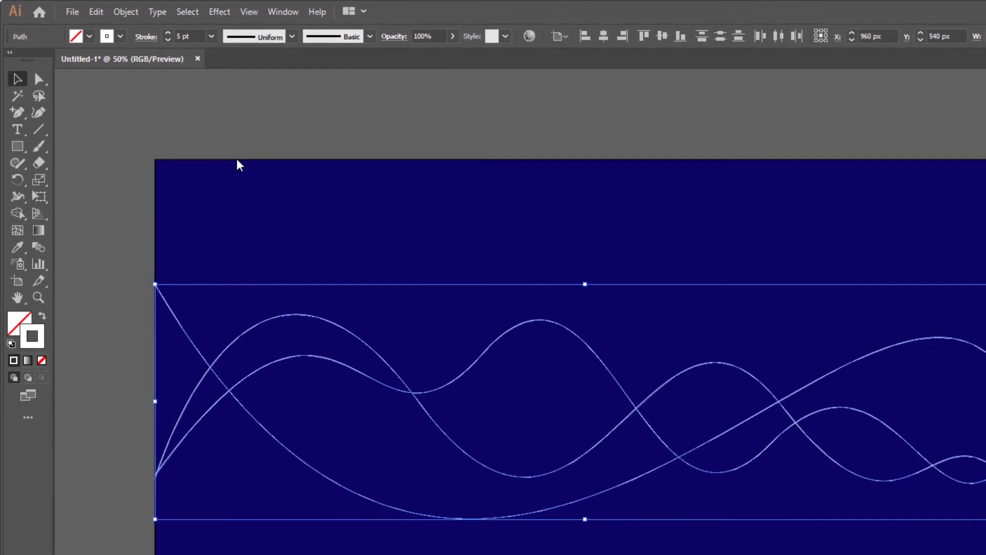
{"action": "left_click", "coordinate": [257, 175]}
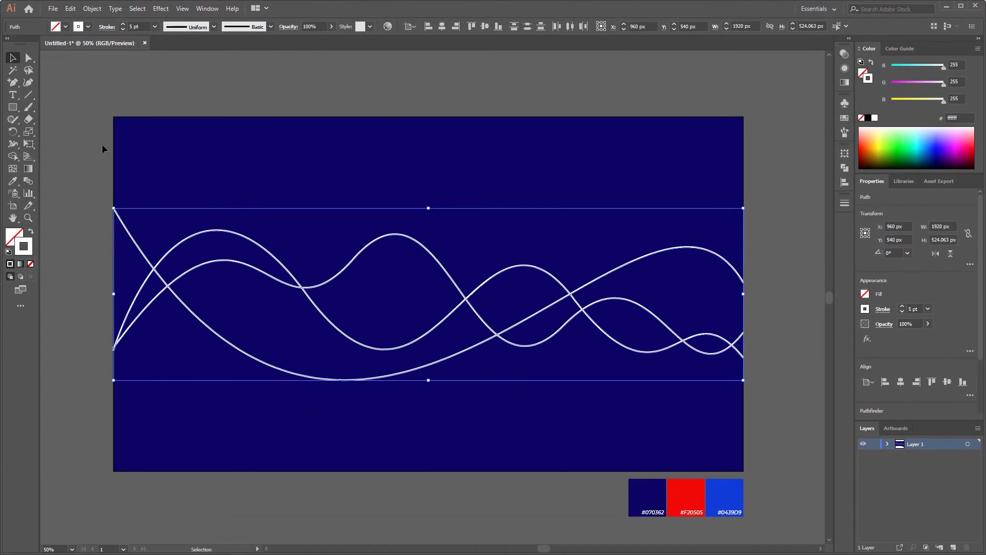
{"action": "left_click", "coordinate": [102, 144]}
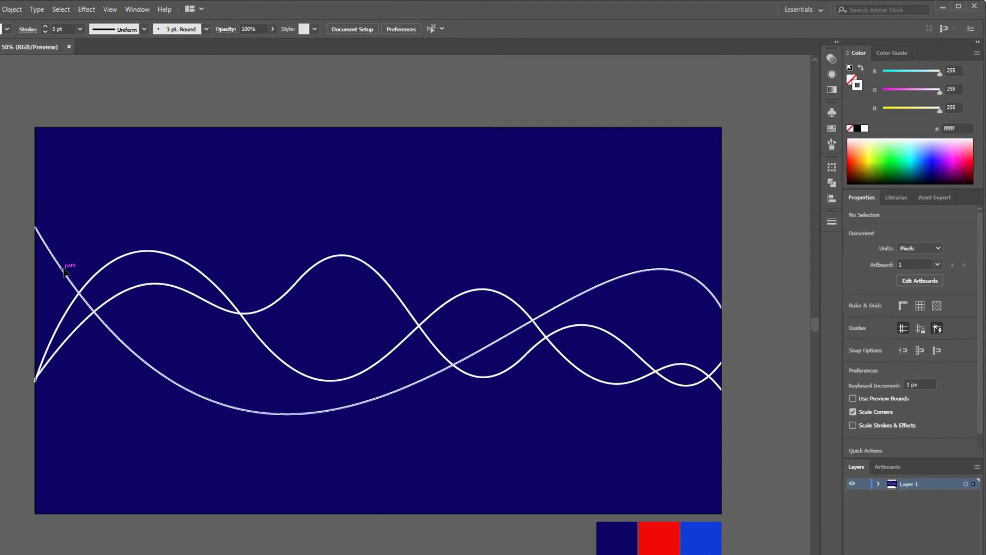
Set the stroke colour of the broad S-shaped curve to red, hex f20505
{"action": "left_click", "coordinate": [65, 273]}
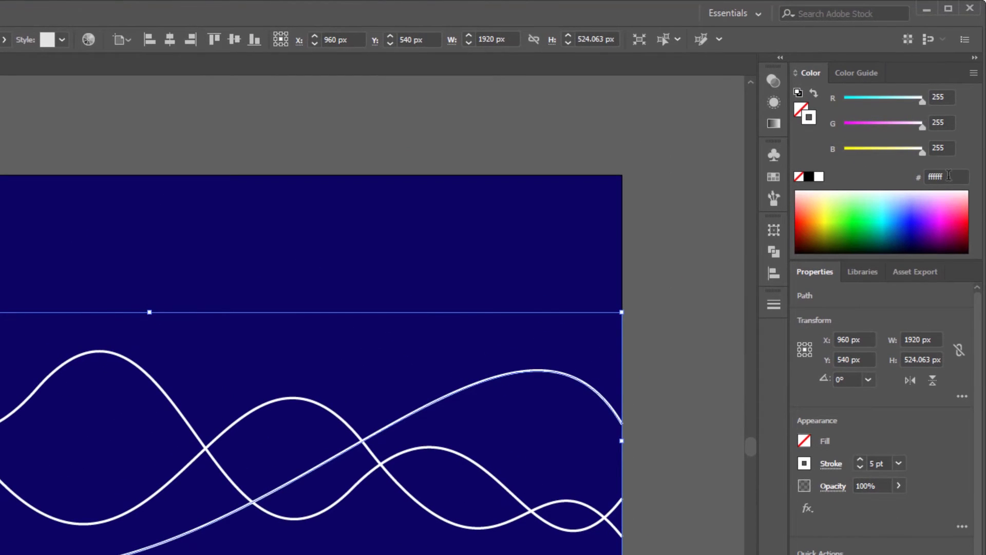
{"action": "left_click", "coordinate": [949, 128]}
{"action": "type", "text": "f20"}
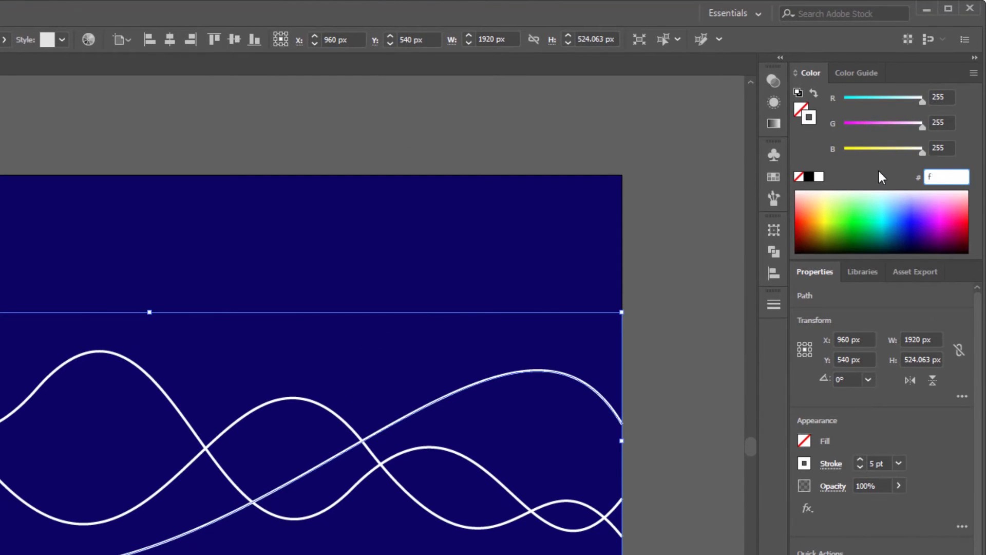
{"action": "type", "text": "505"}
{"action": "key", "text": "Return"}
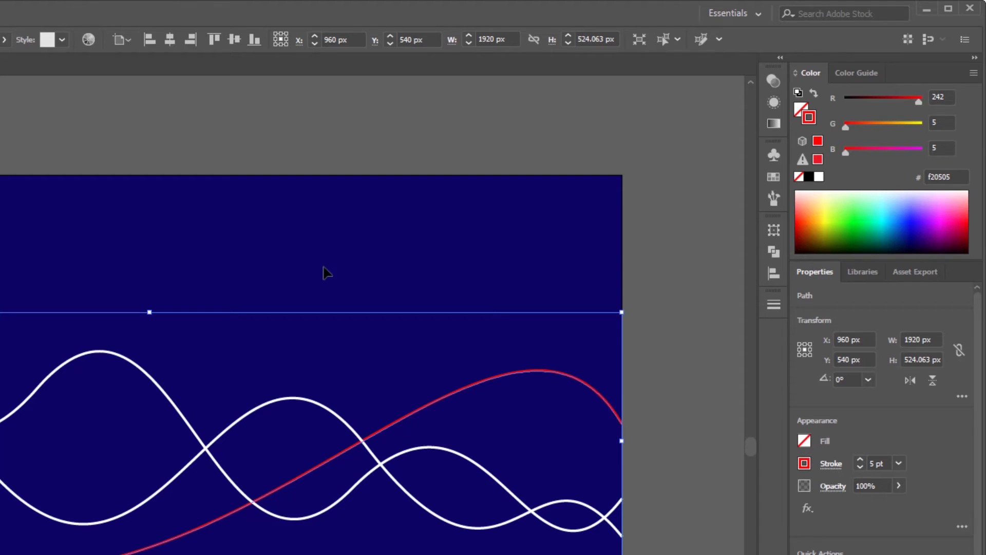
Set the stroke colour of the wavy curve with the tallest left crest to blue, hex 0439d9
{"action": "left_click", "coordinate": [226, 430]}
{"action": "left_click", "coordinate": [960, 178]}
{"action": "type", "text": "0439d9"}
{"action": "key", "text": "Return"}
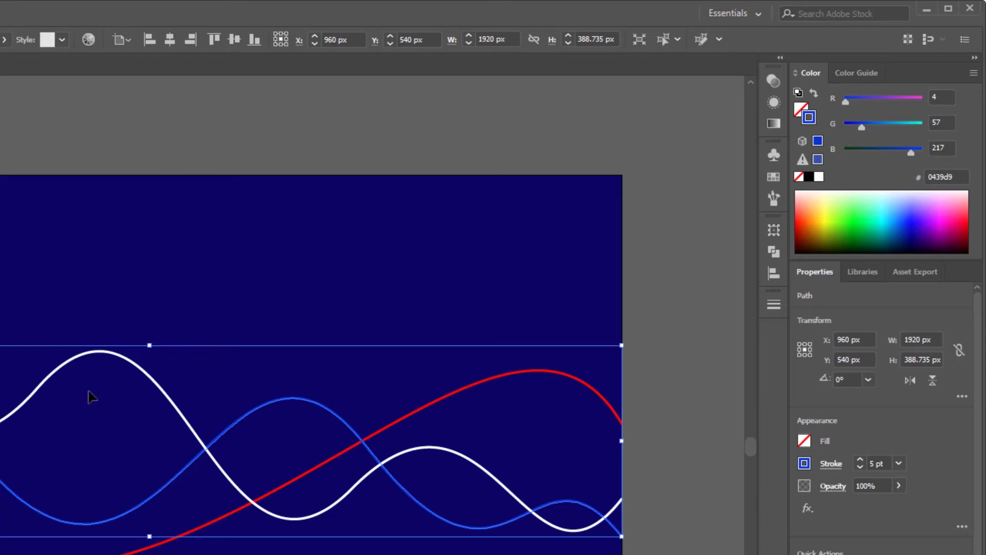
Set the stroke colour of the remaining white wavy curve to red, hex f20505, and deselect it
{"action": "left_click", "coordinate": [61, 373]}
{"action": "left_click", "coordinate": [948, 177]}
{"action": "type", "text": "f20505"}
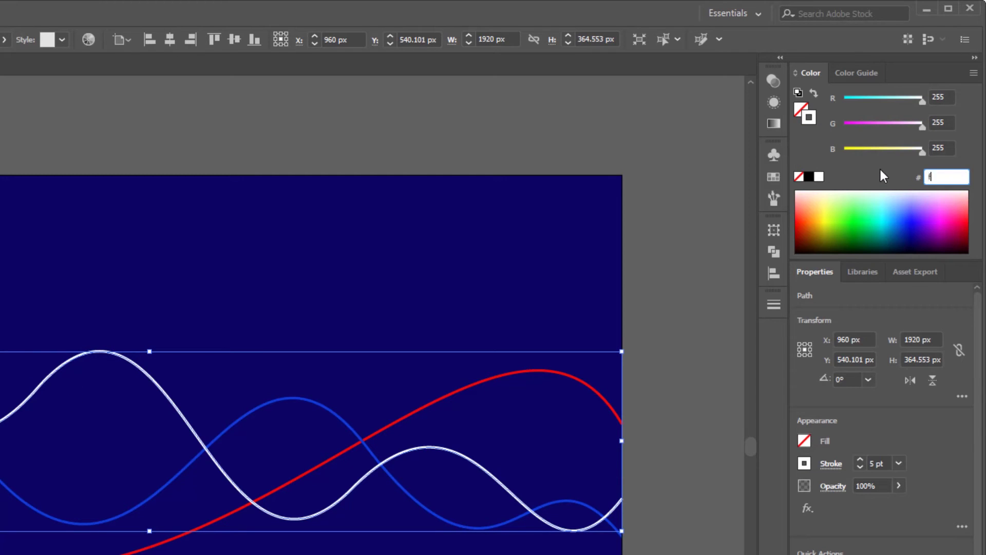
{"action": "key", "text": "Return"}
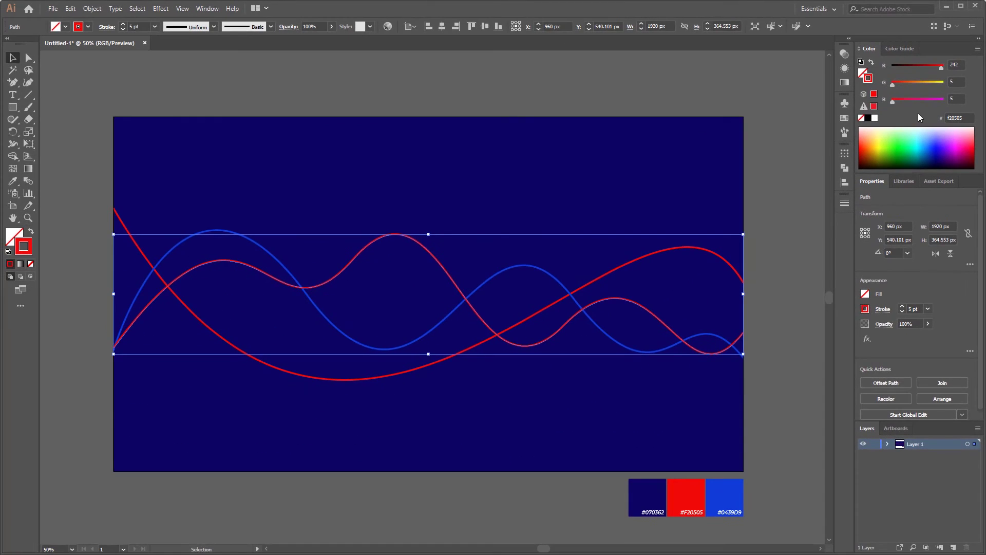
{"action": "left_click", "coordinate": [327, 165]}
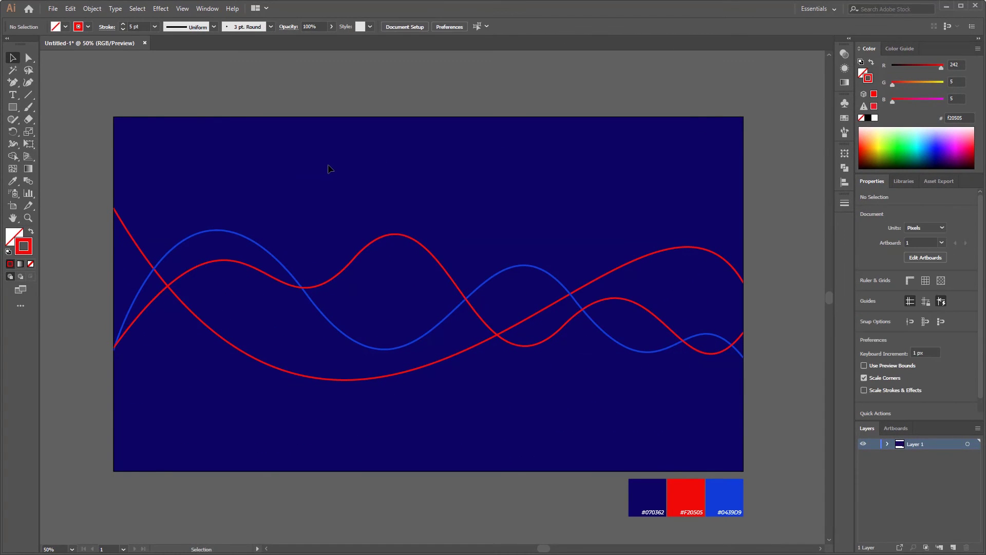
Try blending the three curves one after another with the Blend tool and undo the blends
{"action": "left_click", "coordinate": [27, 181]}
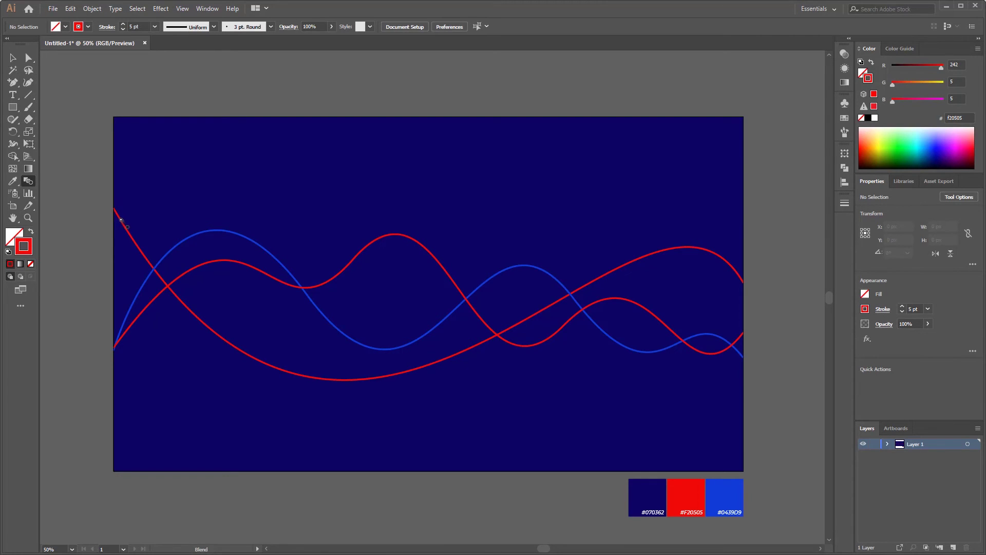
{"action": "left_click", "coordinate": [173, 251]}
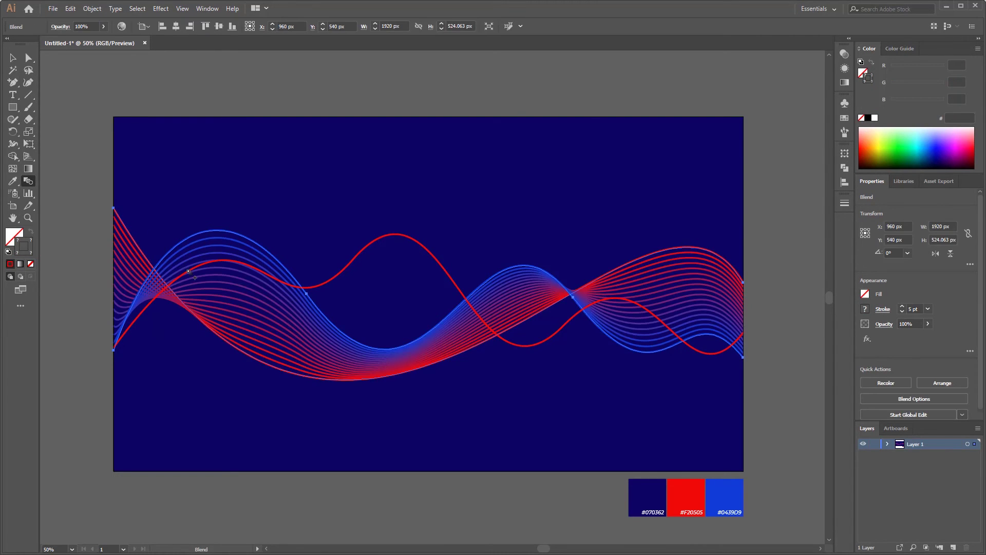
{"action": "left_click", "coordinate": [188, 271]}
{"action": "left_click", "coordinate": [13, 59]}
{"action": "key", "text": "ctrl+z"}
{"action": "key", "text": "ctrl+z"}
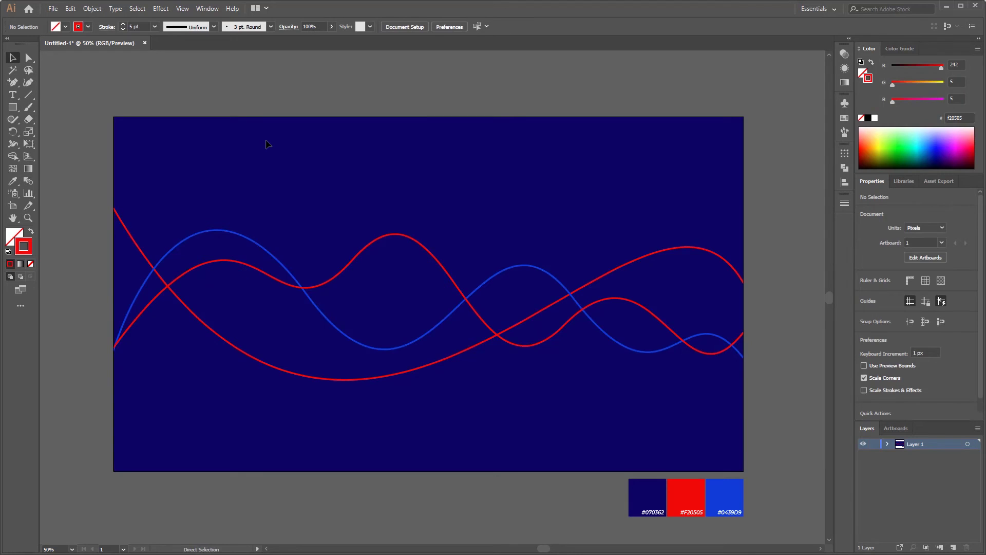
Make a blend from all three curves and enlarge it slightly so it extends beyond both sides of the artboard
{"action": "left_click_drag", "start_coordinate": [266, 141], "coordinate": [443, 457]}
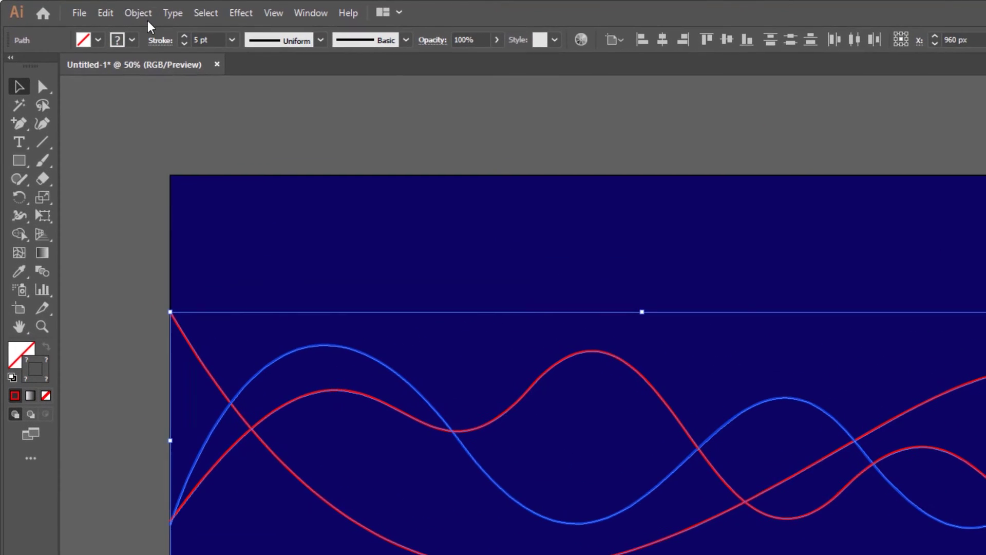
{"action": "left_click", "coordinate": [96, 11]}
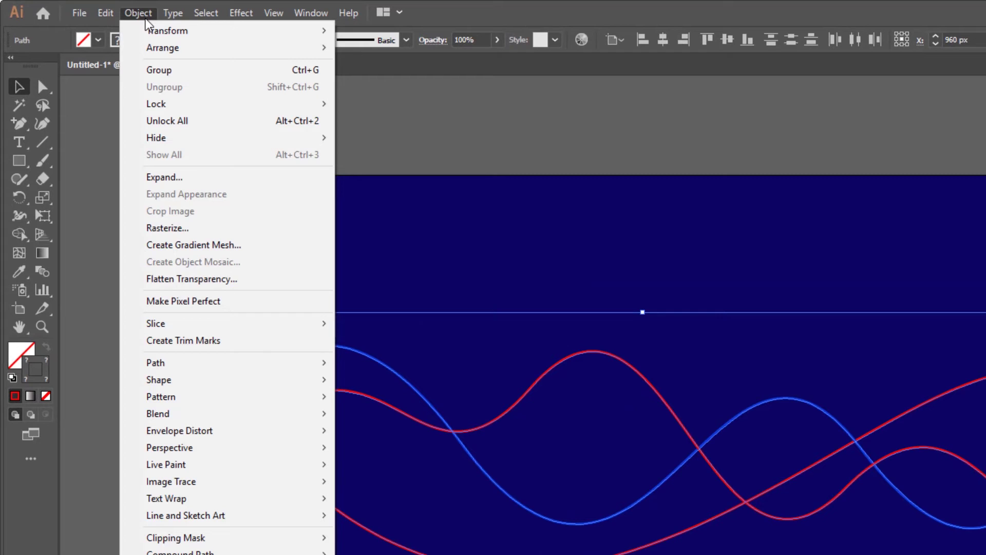
{"action": "mouse_move", "coordinate": [238, 413]}
{"action": "left_click", "coordinate": [392, 412]}
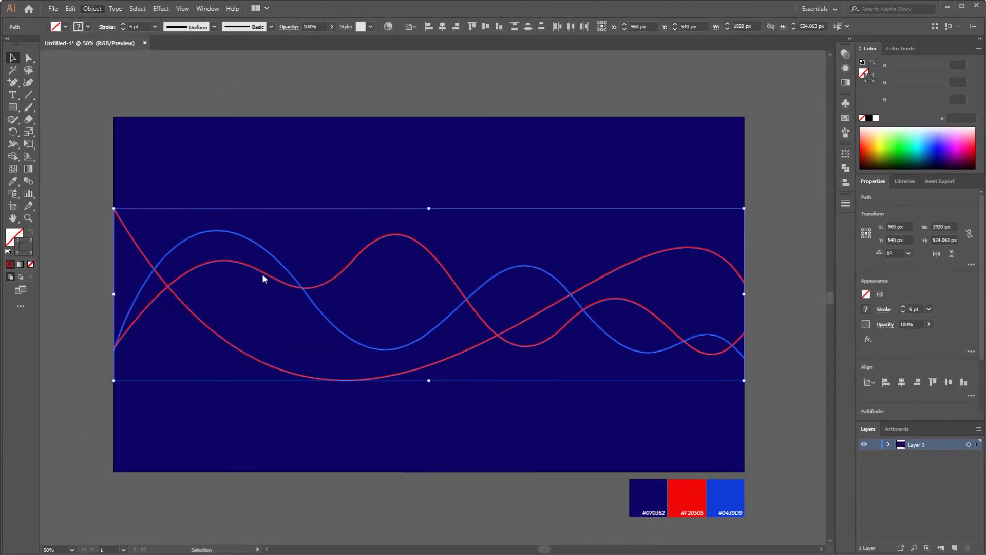
{"action": "left_click_drag", "start_coordinate": [744, 381], "coordinate": [775, 402]}
{"action": "left_click", "coordinate": [775, 401]}
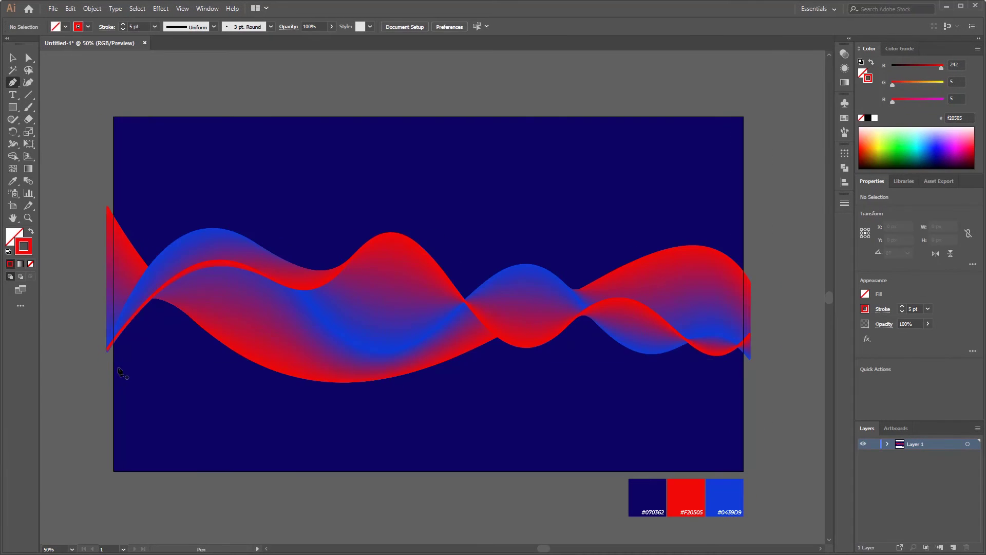
Draw a tall red wavy curve spanning past both sides of the artboard with the Pen tool and shift it upward over the blended wave
{"action": "left_click_drag", "start_coordinate": [107, 371], "coordinate": [193, 519]}
{"action": "left_click_drag", "start_coordinate": [343, 294], "coordinate": [484, 538]}
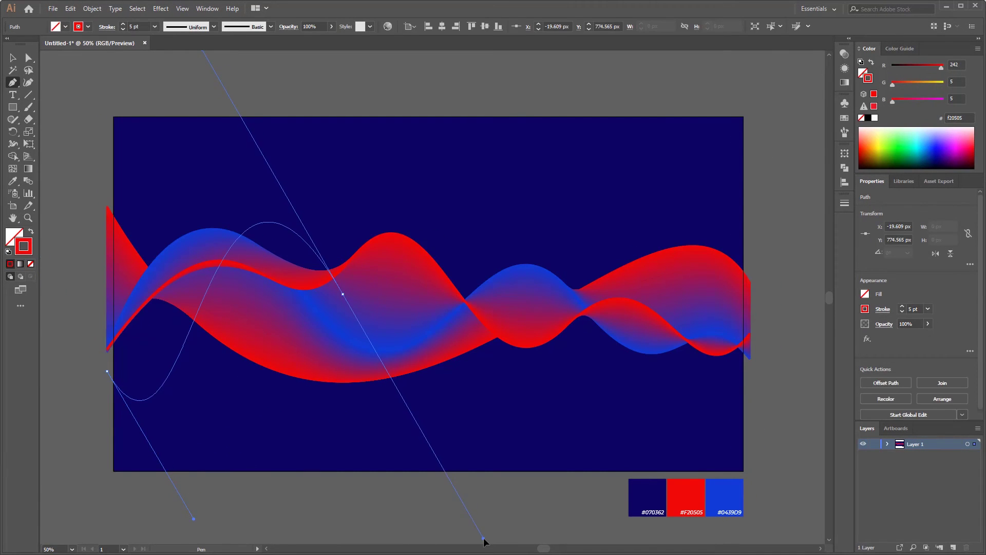
{"action": "left_click_drag", "start_coordinate": [547, 382], "coordinate": [612, 485]}
{"action": "key", "text": "v"}
{"action": "scroll", "coordinate": [528, 374], "scroll_direction": "down", "scroll_amount": 1}
{"action": "left_click_drag", "start_coordinate": [526, 374], "coordinate": [678, 437]}
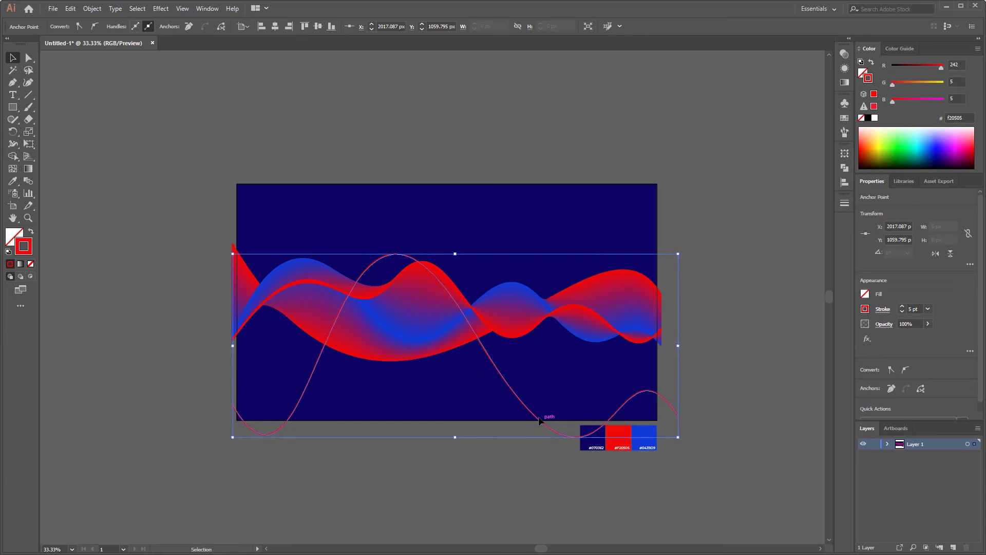
{"action": "left_click_drag", "start_coordinate": [542, 417], "coordinate": [542, 366]}
{"action": "left_click", "coordinate": [442, 134]}
Draw a second, flatter red wavy curve rising from the artboard's lower left to beyond its right edge
{"action": "left_click", "coordinate": [13, 83]}
{"action": "left_click_drag", "start_coordinate": [233, 401], "coordinate": [307, 234]}
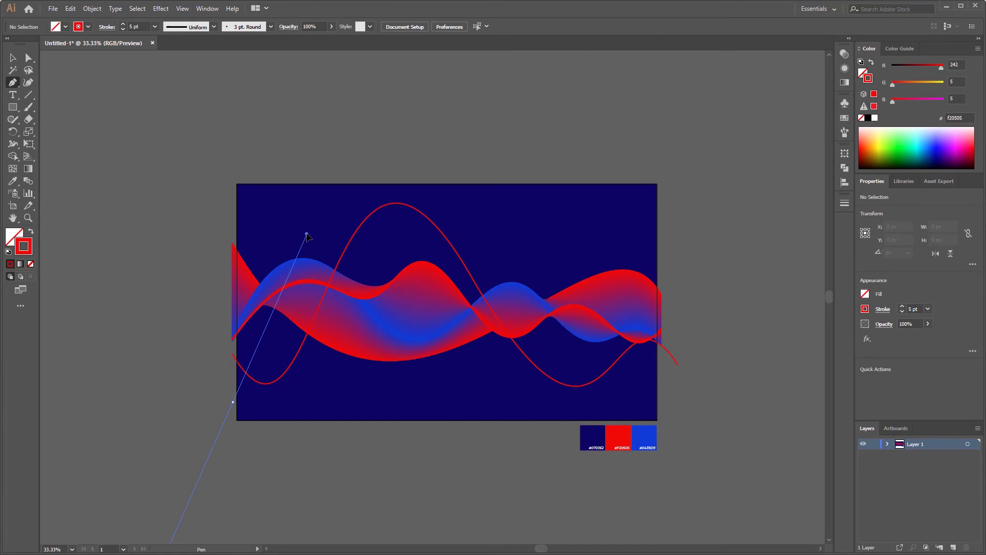
{"action": "mouse_move", "coordinate": [447, 320]}
{"action": "left_mouse_down"}
{"action": "mouse_move", "coordinate": [458, 216]}
{"action": "mouse_move", "coordinate": [499, 238]}
{"action": "left_mouse_up"}
{"action": "left_click_drag", "start_coordinate": [665, 255], "coordinate": [742, 75]}
{"action": "key", "text": "ctrl"}
{"action": "left_click", "coordinate": [696, 124], "text": "ctrl"}
Set the stroke weight of both new red curves to 1 pt
{"action": "key", "text": "v"}
{"action": "scroll", "coordinate": [467, 320], "scroll_direction": "up", "scroll_amount": 1}
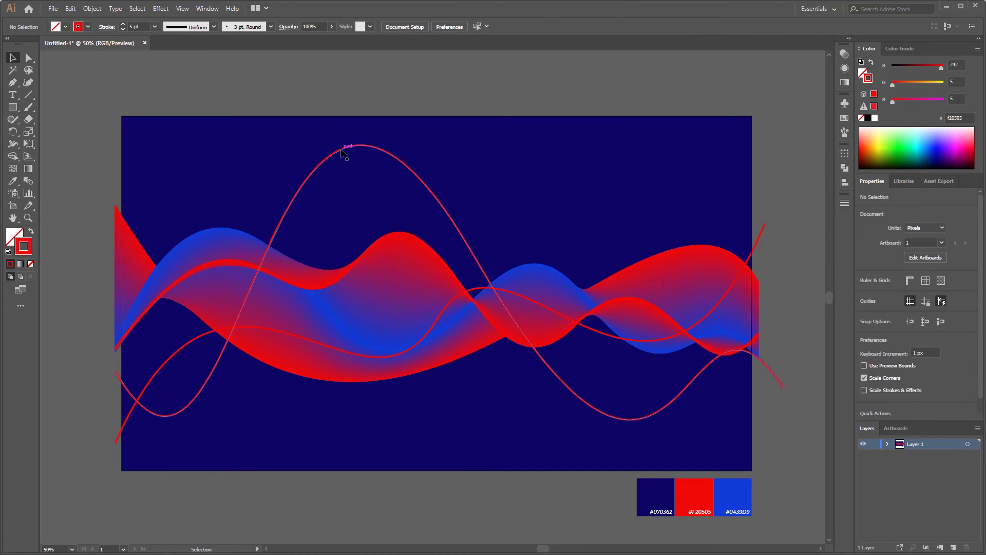
{"action": "left_click", "coordinate": [346, 147]}
{"action": "left_click", "coordinate": [180, 350], "text": "shift"}
{"action": "left_click", "coordinate": [154, 26]}
{"action": "left_click", "coordinate": [170, 73]}
{"action": "left_click", "coordinate": [170, 73]}
Change the stroke of the flatter thin curve to blue, hex 0439d9, and deselect it
{"action": "left_click", "coordinate": [180, 351]}
{"action": "left_click", "coordinate": [941, 117]}
{"action": "type", "text": "0439d9"}
{"action": "key", "text": "Return"}
{"action": "left_click", "coordinate": [144, 159]}
Make a blend from the tall red thin curve and the flatter blue thin curve
{"action": "left_click", "coordinate": [319, 168]}
{"action": "left_click", "coordinate": [293, 335], "text": "shift"}
{"action": "left_click", "coordinate": [92, 9]}
{"action": "mouse_move", "coordinate": [141, 276]}
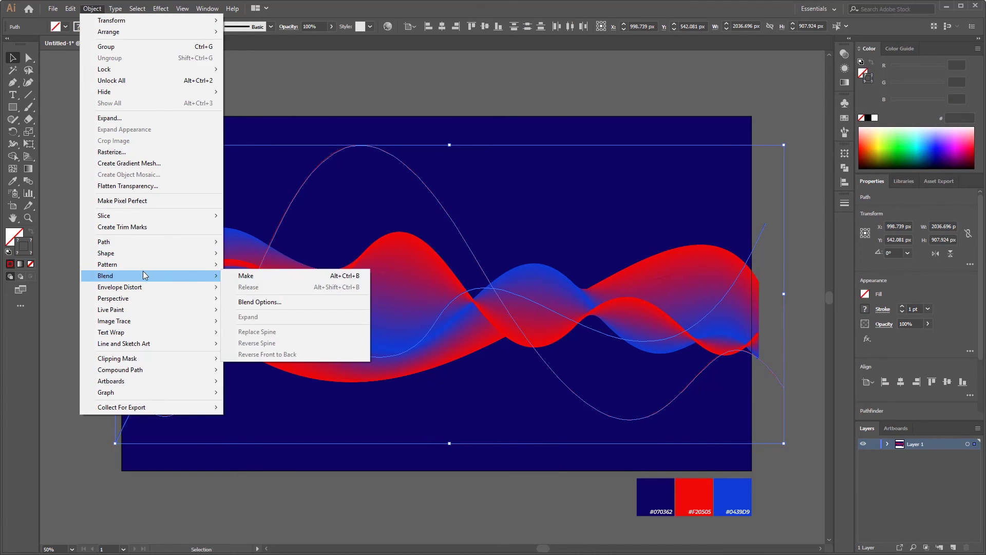
{"action": "left_click", "coordinate": [279, 272]}
Set the new blend's spacing to Specified Distance of 6 px with preview enabled, and deselect it
{"action": "key", "text": "w"}
{"action": "key", "text": "Return"}
{"action": "left_click", "coordinate": [372, 197]}
{"action": "scroll", "coordinate": [502, 149], "scroll_direction": "up", "scroll_amount": 10}
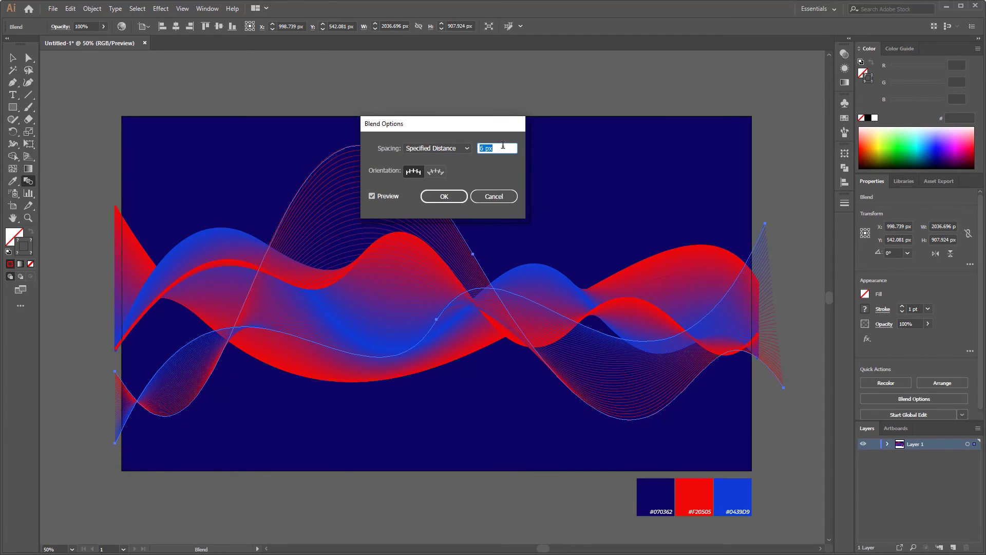
{"action": "left_click", "coordinate": [458, 198]}
{"action": "left_click", "coordinate": [13, 58]}
{"action": "left_click", "coordinate": [286, 86]}
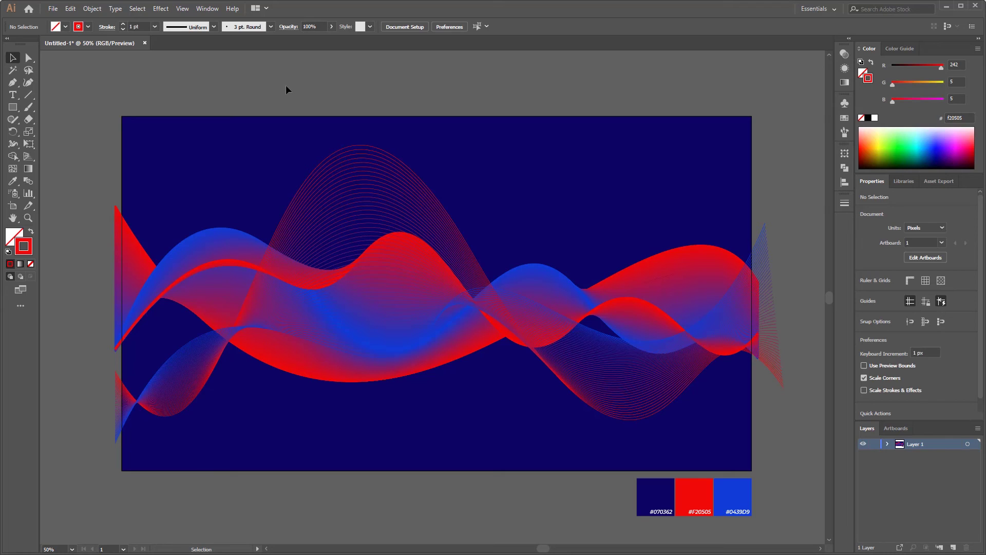
Send the fine-line blend backward so it sits behind the thick wave but in front of the blue background
{"action": "left_click", "coordinate": [364, 197]}
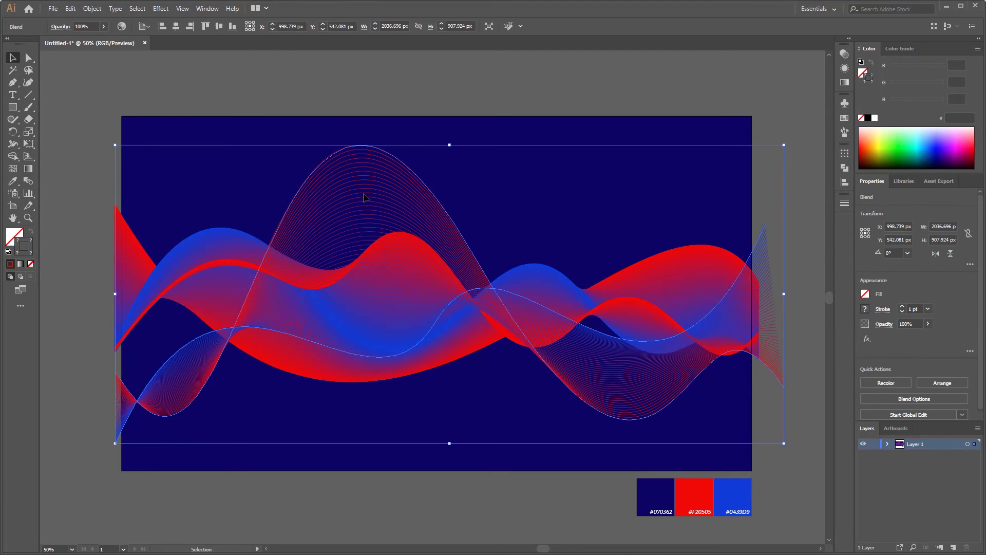
{"action": "right_click", "coordinate": [365, 199]}
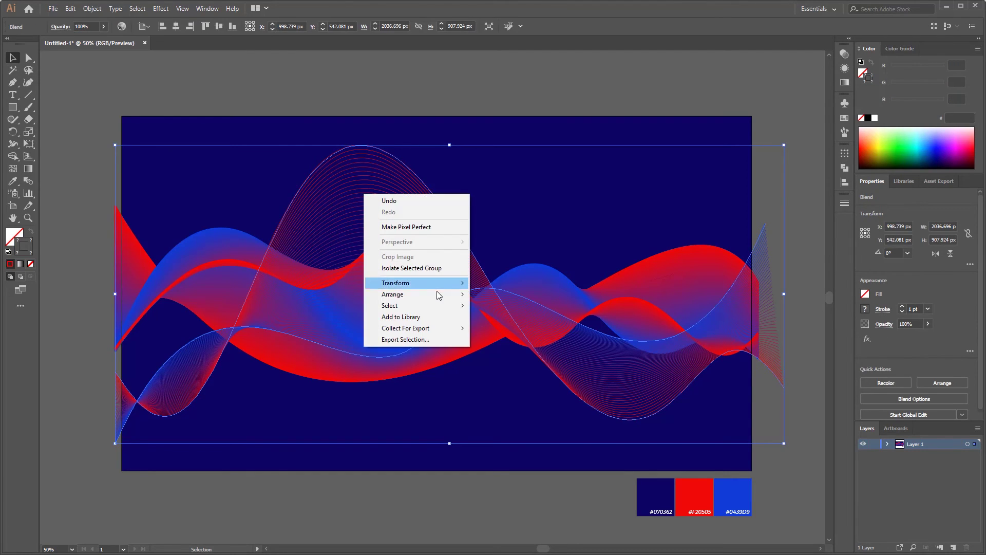
{"action": "mouse_move", "coordinate": [437, 294]}
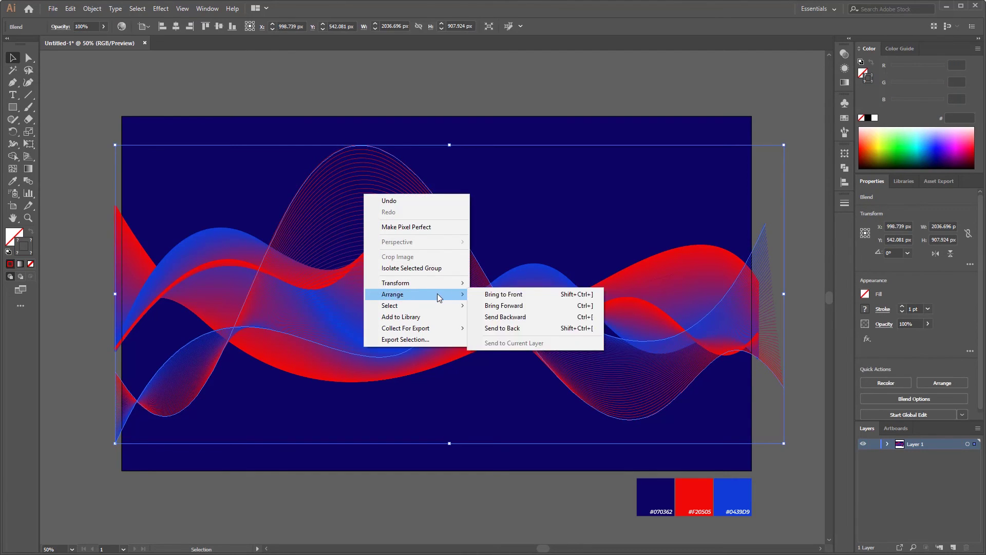
{"action": "left_click", "coordinate": [527, 319]}
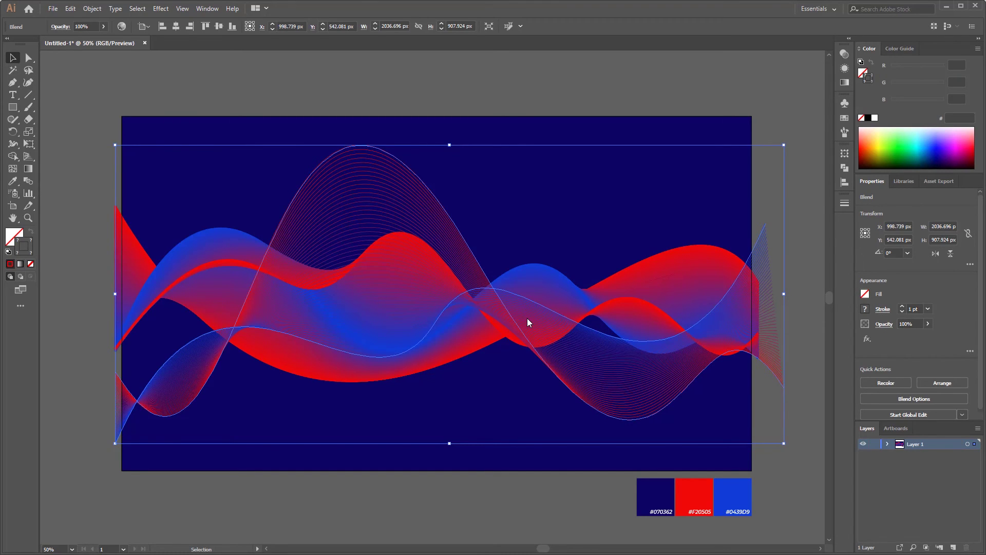
{"action": "key", "text": "ctrl+["}
{"action": "key", "text": "ctrl+["}
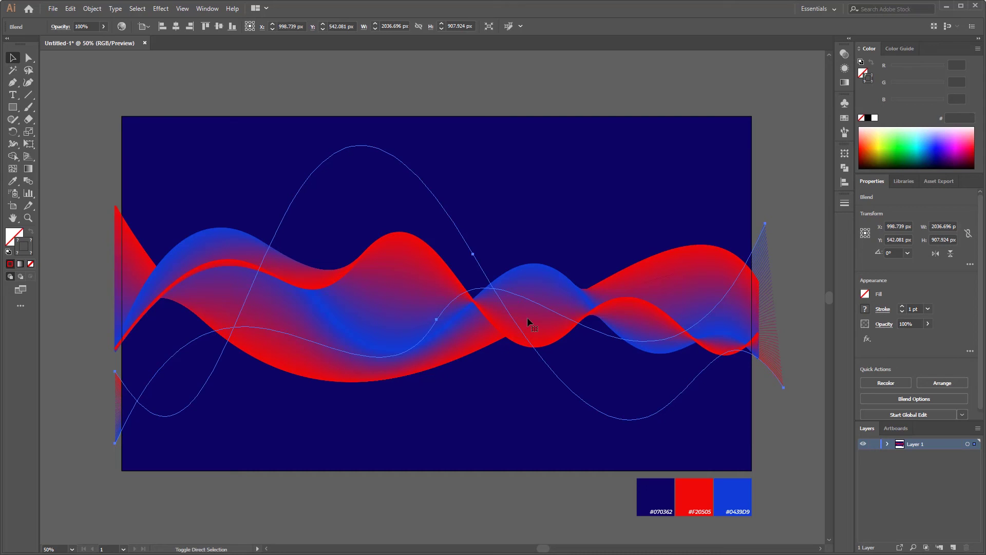
{"action": "key", "text": "ctrl+bracketright"}
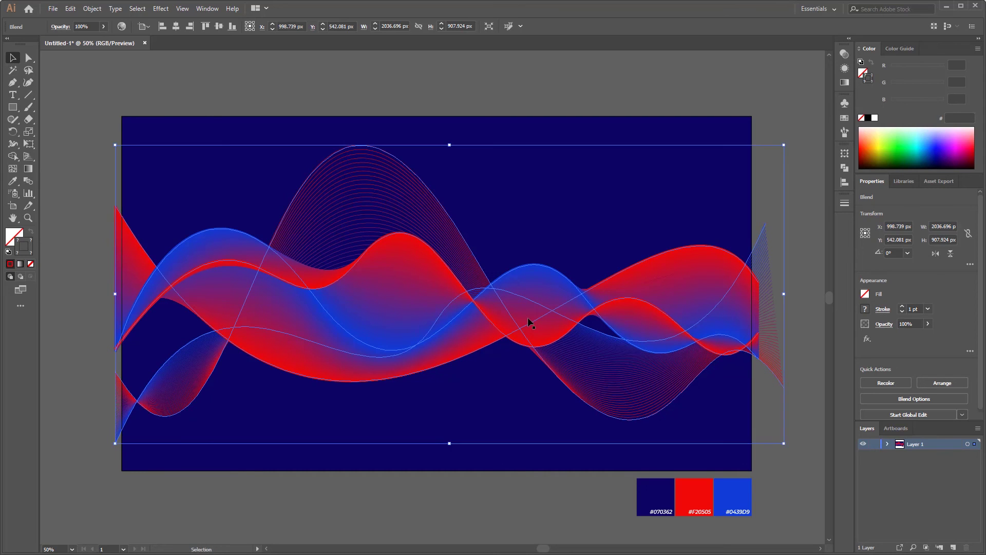
Move the fine-line blend up slightly, rotate it a little clockwise and reduce its height from the upper edge
{"action": "left_click_drag", "start_coordinate": [368, 213], "coordinate": [369, 196]}
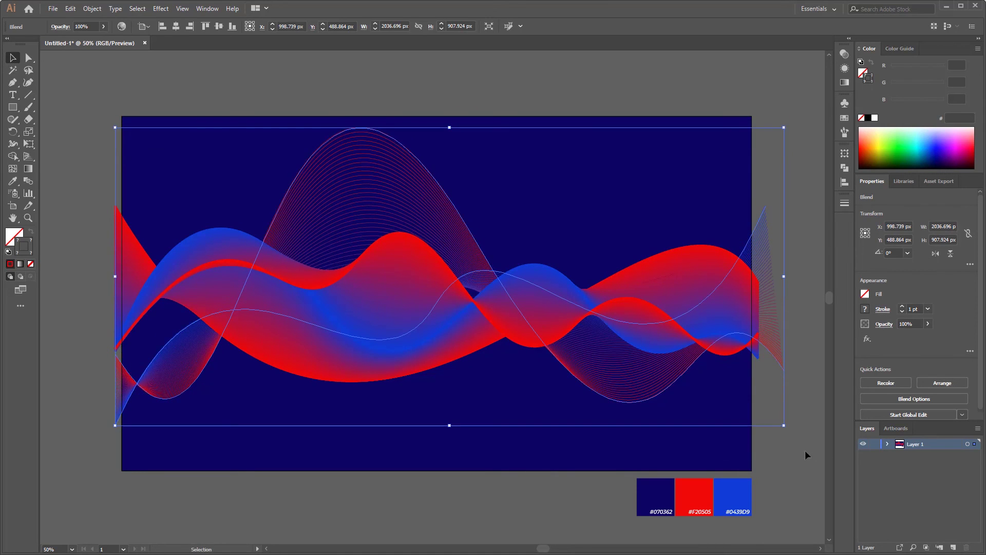
{"action": "left_click_drag", "start_coordinate": [791, 446], "coordinate": [781, 464]}
{"action": "left_click_drag", "start_coordinate": [457, 128], "coordinate": [456, 161]}
{"action": "left_click", "coordinate": [473, 97]}
Draw a circle about 142 px across beside the fine-line crest with a red fill and no stroke
{"action": "left_click_drag", "start_coordinate": [12, 107], "coordinate": [61, 133]}
{"action": "left_click_drag", "start_coordinate": [245, 178], "coordinate": [291, 224]}
{"action": "left_click", "coordinate": [31, 264]}
{"action": "left_click", "coordinate": [12, 235]}
{"action": "left_click", "coordinate": [10, 264]}
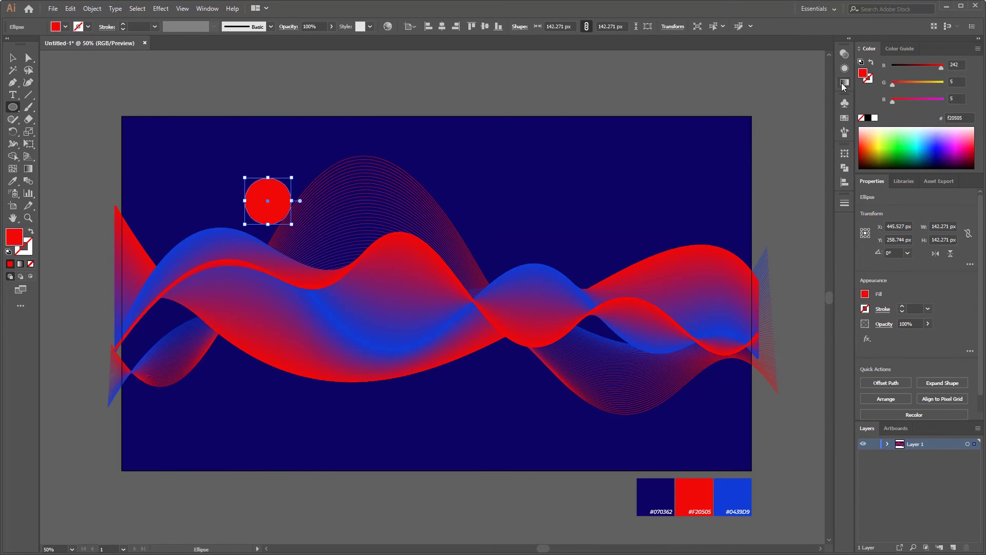
Apply a linear gradient fill to the circle and set one of its colour stops to red, hex f20505
{"action": "left_click", "coordinate": [20, 265]}
{"action": "double_click", "coordinate": [813, 146]}
{"action": "left_click", "coordinate": [682, 181]}
{"action": "left_click", "coordinate": [812, 156]}
{"action": "left_click", "coordinate": [832, 170]}
{"action": "left_click_drag", "start_coordinate": [799, 235], "coordinate": [751, 235]}
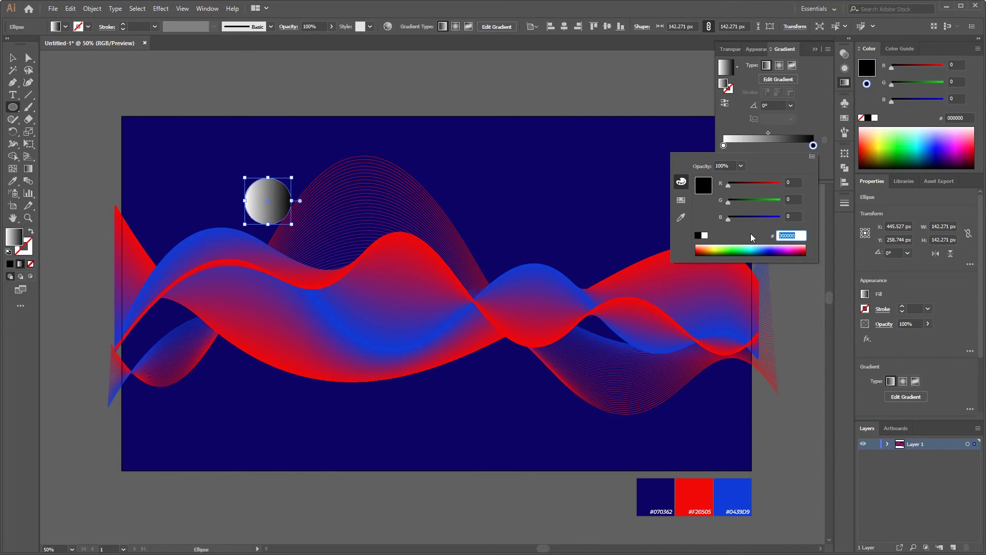
{"action": "type", "text": "f20505"}
{"action": "key", "text": "Return"}
Set the circle gradient's other colour stop to dark blue, hex 070662
{"action": "double_click", "coordinate": [724, 145]}
{"action": "left_click", "coordinate": [813, 156]}
{"action": "left_click", "coordinate": [832, 170]}
{"action": "left_click_drag", "start_coordinate": [798, 235], "coordinate": [772, 236]}
{"action": "type", "text": "070662"}
{"action": "key", "text": "Return"}
Place the circle, made smaller, on the fine-line crest's left slope and add two larger copies about 169 px across along the wave's lower side
{"action": "left_click_drag", "start_coordinate": [258, 190], "coordinate": [273, 209]}
{"action": "left_click", "coordinate": [302, 224]}
{"action": "left_click_drag", "start_coordinate": [278, 217], "coordinate": [502, 380]}
{"action": "left_click_drag", "start_coordinate": [488, 395], "coordinate": [188, 387]}
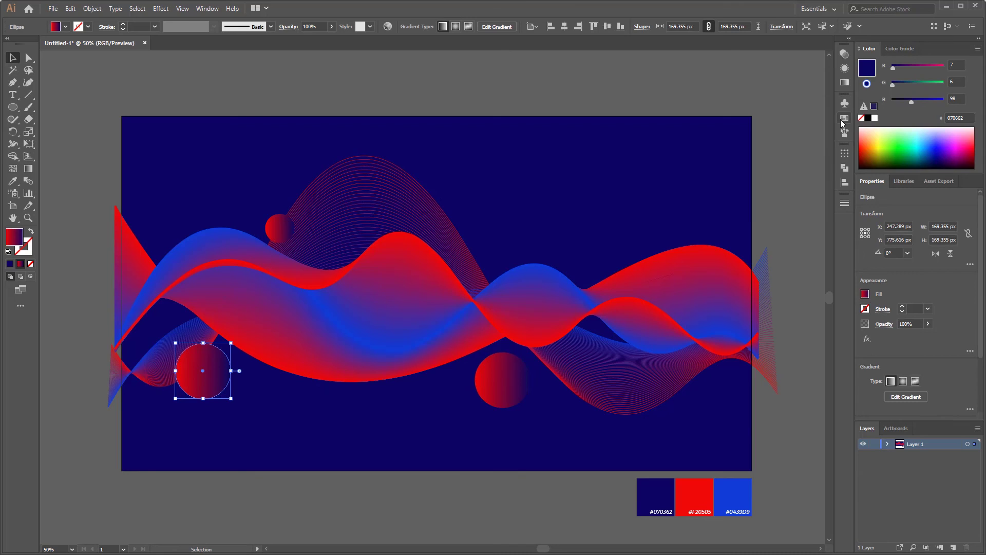
Change the red gradient stop of the lower-left circle to blue, hex 0439d9, and deselect the circle
{"action": "left_click", "coordinate": [844, 119]}
{"action": "left_click", "coordinate": [845, 85]}
{"action": "double_click", "coordinate": [724, 146]}
{"action": "left_click_drag", "start_coordinate": [799, 234], "coordinate": [754, 229]}
{"action": "type", "text": "0439d9"}
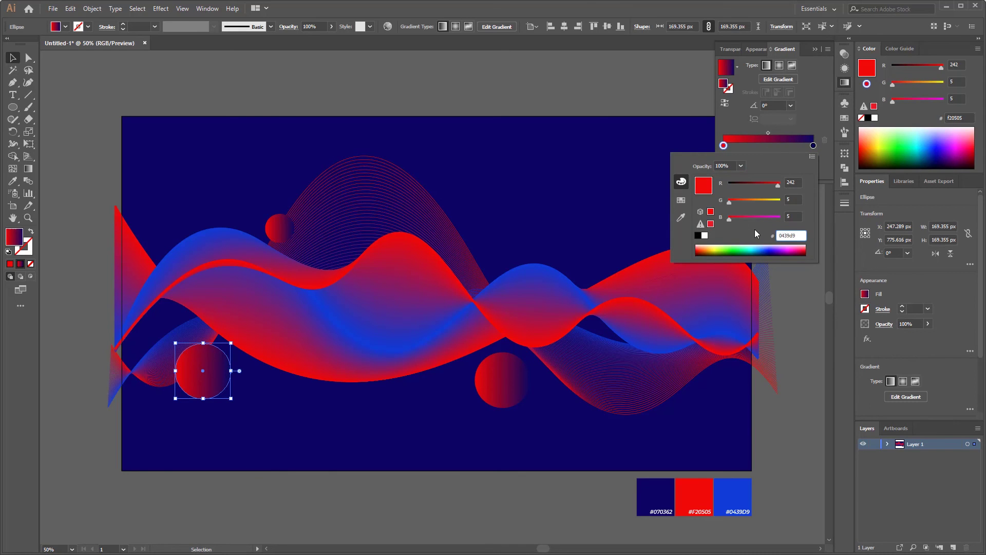
{"action": "key", "text": "Return"}
{"action": "left_click", "coordinate": [257, 403]}
Copy and shrink the blue circle onto the fine-line crest's right slope, and place a large gradient circle across the artboard's bottom edge
{"action": "left_click_drag", "start_coordinate": [200, 389], "coordinate": [475, 257]}
{"action": "left_click_drag", "start_coordinate": [504, 229], "coordinate": [478, 266]}
{"action": "left_click_drag", "start_coordinate": [208, 371], "coordinate": [363, 434]}
{"action": "left_click_drag", "start_coordinate": [330, 461], "coordinate": [200, 553]}
{"action": "left_click_drag", "start_coordinate": [327, 415], "coordinate": [333, 407]}
{"action": "left_click", "coordinate": [493, 344]}
{"action": "scroll", "coordinate": [454, 493], "scroll_direction": "down", "scroll_amount": 1}
{"action": "left_click_drag", "start_coordinate": [379, 468], "coordinate": [395, 469]}
Place a large blue gradient circle across the artboard's top edge and smaller blue circles along the right part of the wave
{"action": "left_click_drag", "start_coordinate": [395, 468], "coordinate": [558, 217]}
{"action": "left_click", "coordinate": [567, 311]}
{"action": "left_click_drag", "start_coordinate": [468, 412], "coordinate": [457, 423]}
{"action": "left_click_drag", "start_coordinate": [562, 314], "coordinate": [615, 394]}
{"action": "left_click", "coordinate": [845, 82]}
{"action": "left_click_drag", "start_coordinate": [766, 542], "coordinate": [745, 504]}
Draw a 1920 x 1080 px rectangle exactly covering the artboard, in front of all the artwork
{"action": "left_click", "coordinate": [14, 110]}
{"action": "left_click_drag", "start_coordinate": [14, 110], "coordinate": [77, 111]}
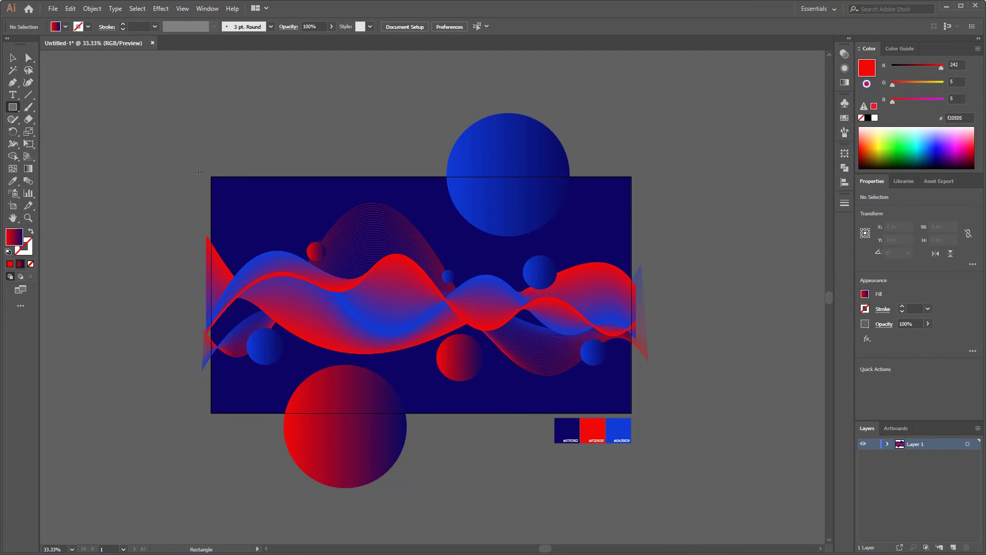
{"action": "left_click_drag", "start_coordinate": [211, 177], "coordinate": [632, 412]}
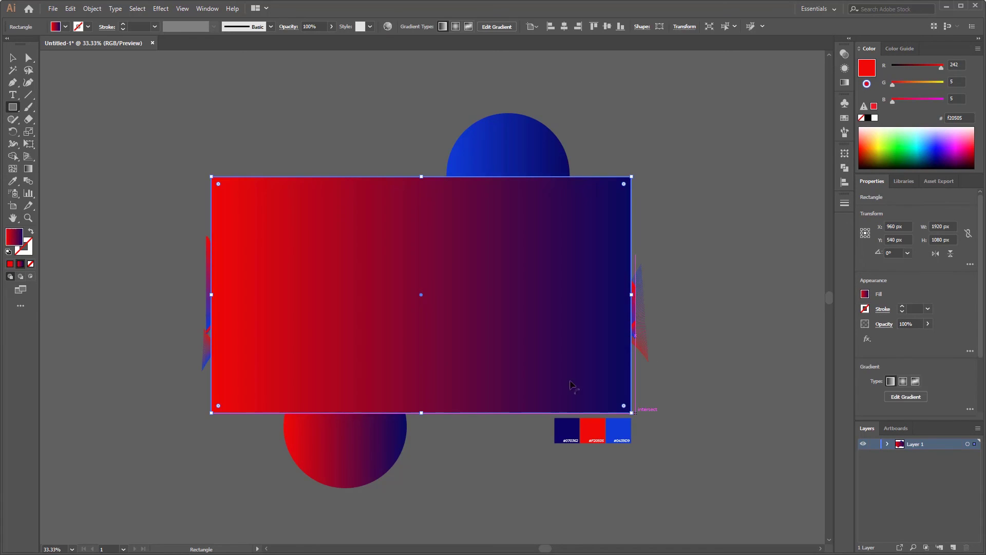
Select the covering rectangle together with all the artwork for making a clipping mask
{"action": "left_click", "coordinate": [13, 58]}
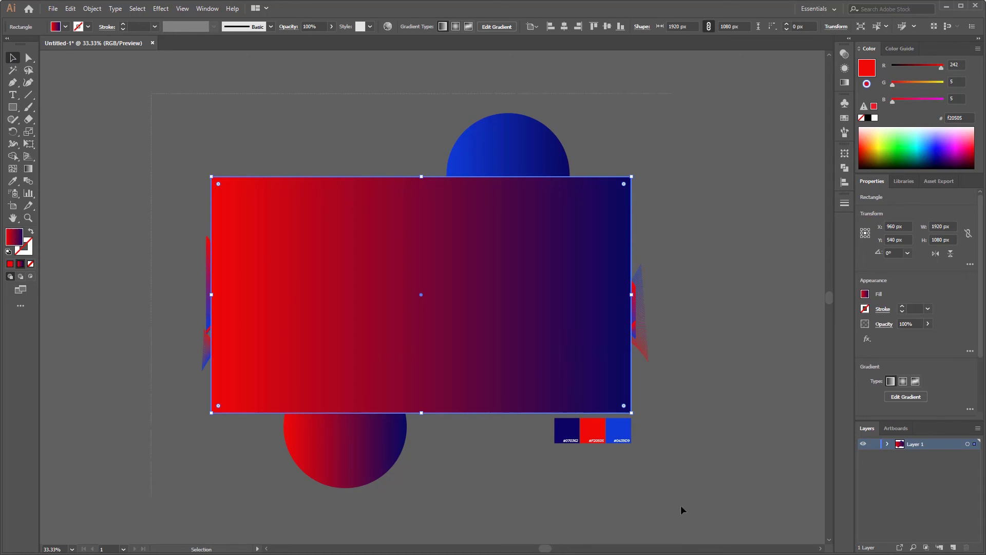
{"action": "key", "text": "ctrl+a"}
{"action": "right_click", "coordinate": [454, 232]}
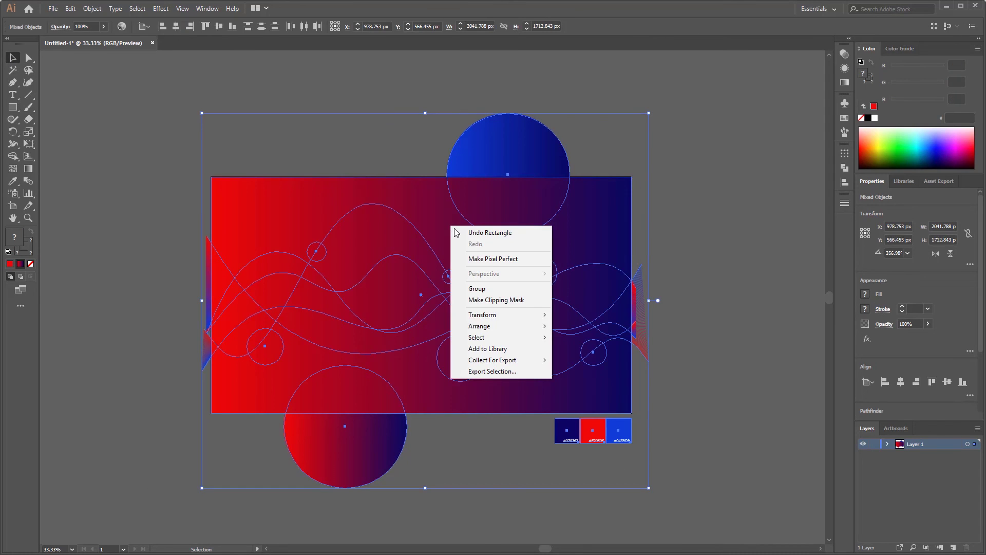